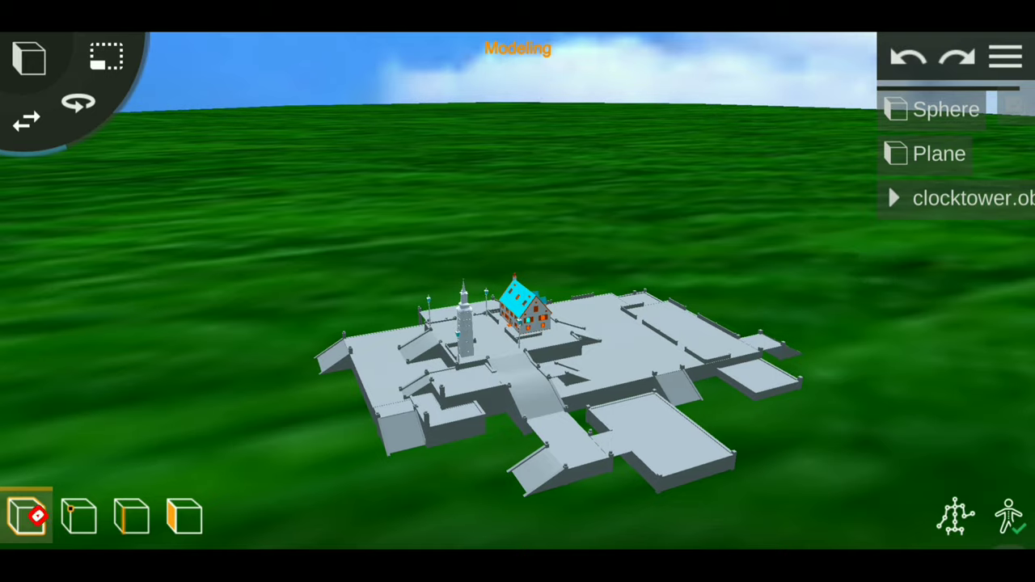
Inspect the finished town scene: select the ground plane, orbit higher, and expand clocktower.obj.
left_click(938, 153)
scroll(550, 335, "up", 5)
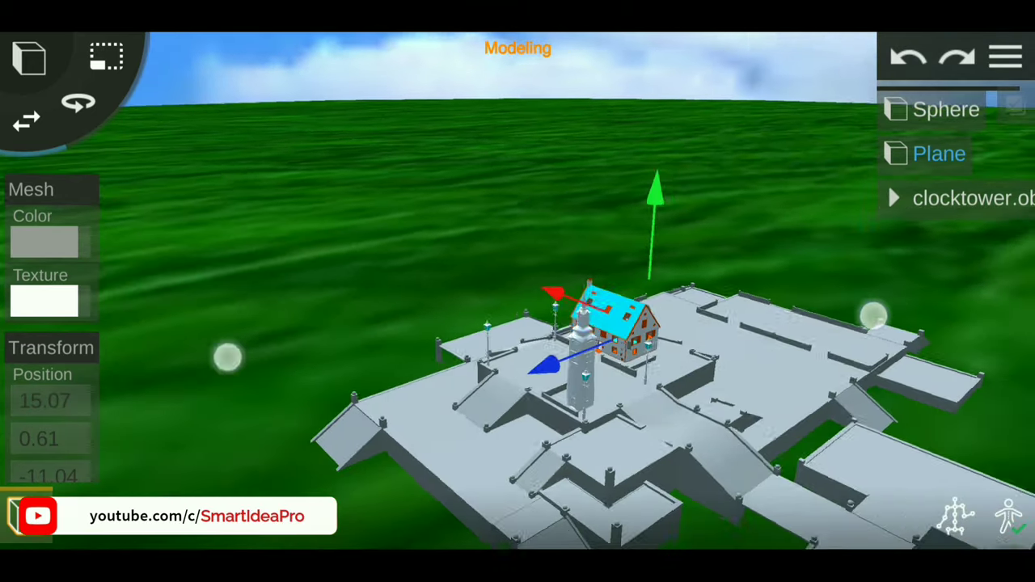
mouse_move(874, 315)
left_mouse_down()
mouse_move(739, 413)
mouse_move(871, 353)
mouse_move(150, 238)
mouse_move(910, 362)
mouse_move(848, 321)
mouse_move(772, 330)
mouse_move(723, 356)
mouse_move(769, 316)
mouse_move(844, 197)
mouse_move(949, 228)
mouse_move(922, 323)
left_mouse_up()
left_click(971, 198)
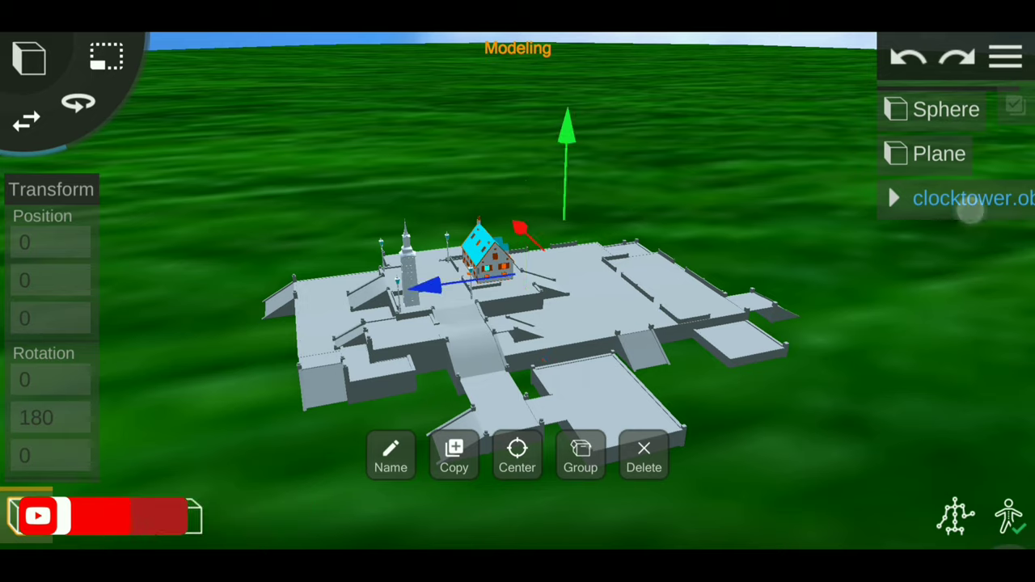
left_click(893, 198)
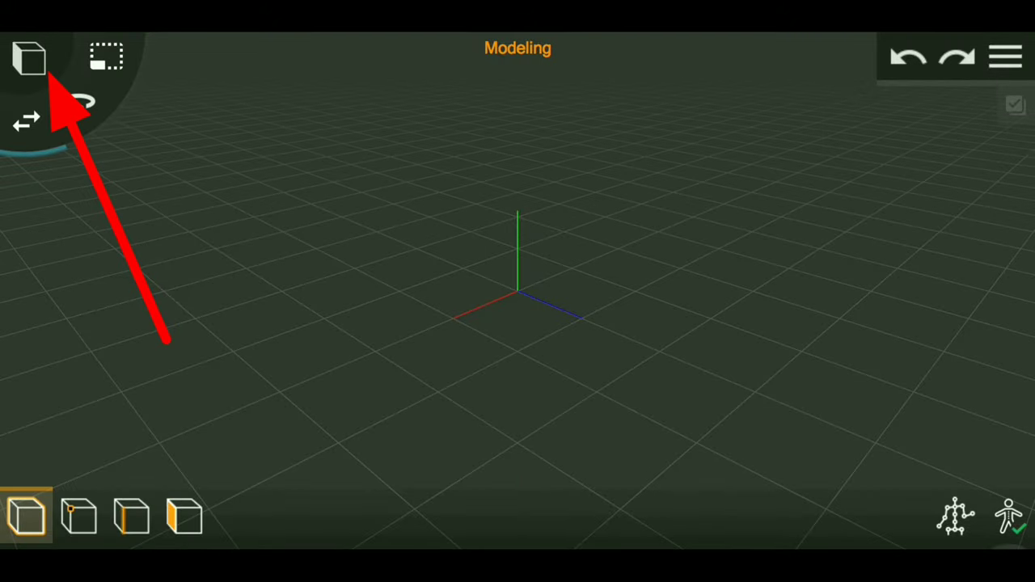
Add a default Sphere to the empty scene and orbit around it.
left_click(29, 57)
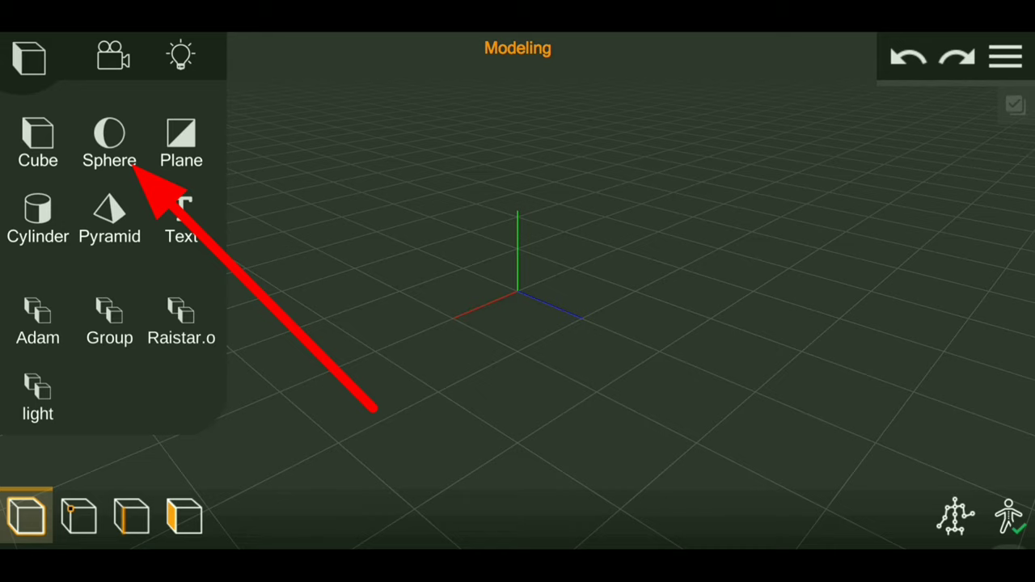
left_click(109, 141)
mouse_move(761, 330)
left_mouse_down()
mouse_move(912, 335)
mouse_move(971, 261)
mouse_move(817, 347)
mouse_move(712, 335)
left_mouse_up()
left_click(29, 57)
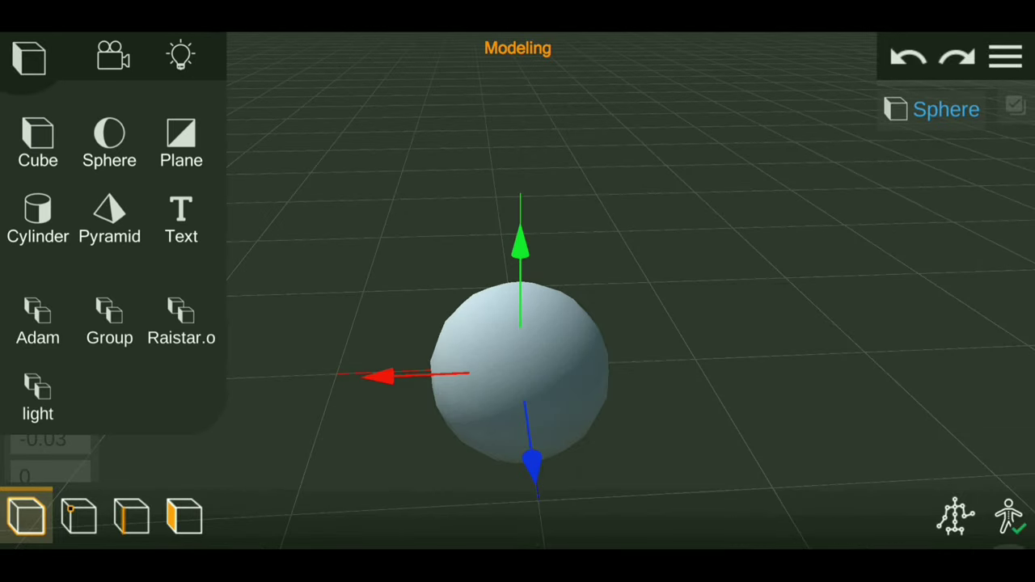
Add a Plane to the scene and orbit to view it with the sphere.
left_click(181, 142)
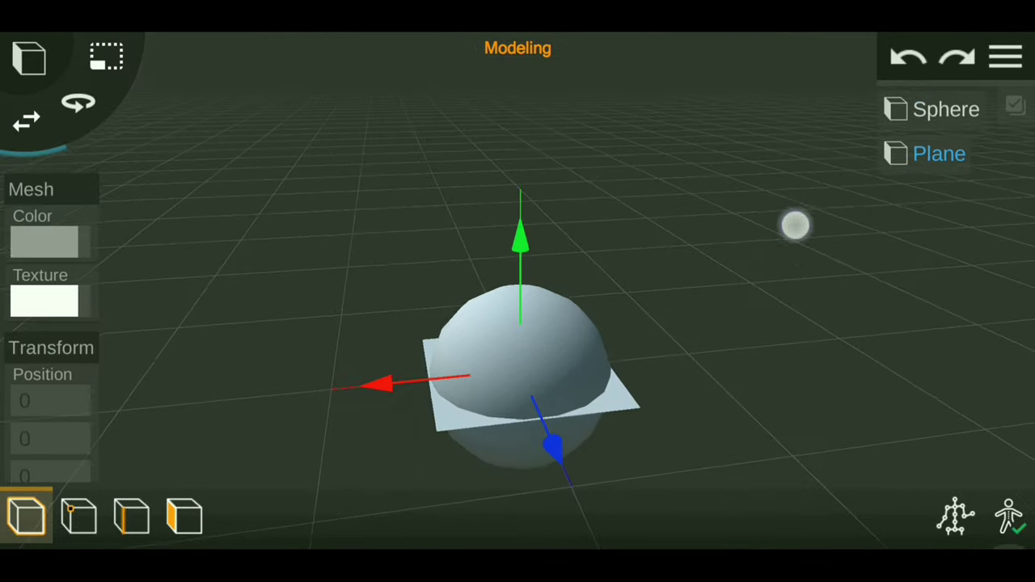
left_click_drag(795, 224, 817, 160)
scroll(495, 343, "up", 3)
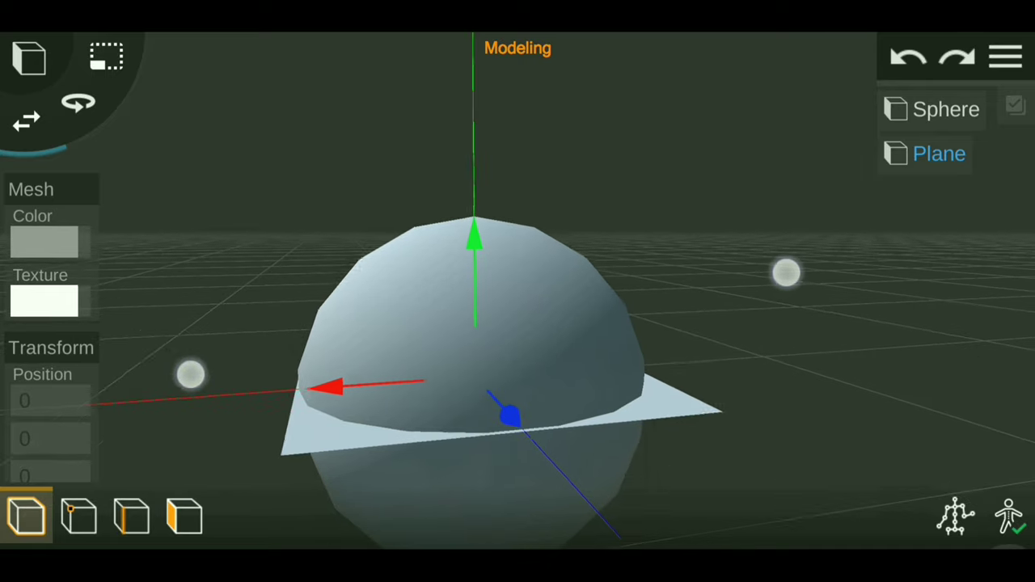
scroll(499, 343, "down", 1)
mouse_move(749, 291)
left_mouse_down()
mouse_move(785, 333)
mouse_move(816, 326)
mouse_move(707, 342)
left_mouse_up()
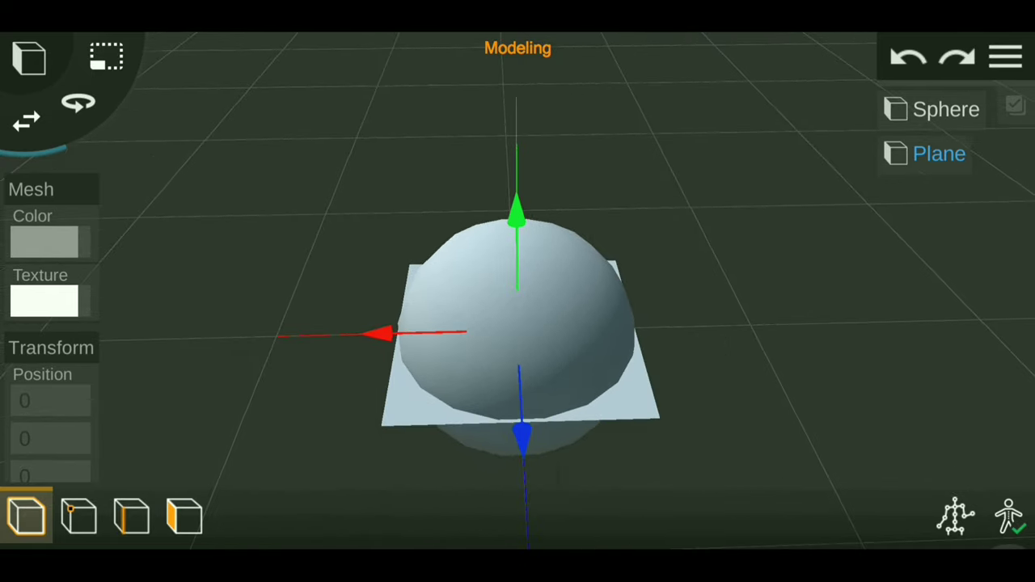
Select the Sphere and scroll its properties down to the Scale values.
left_click(938, 107)
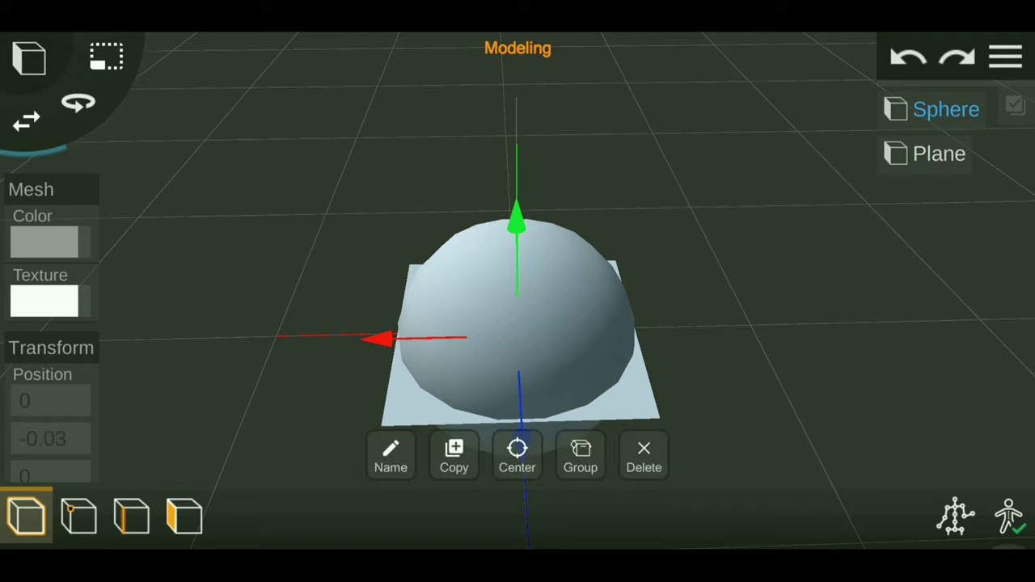
left_click(850, 296)
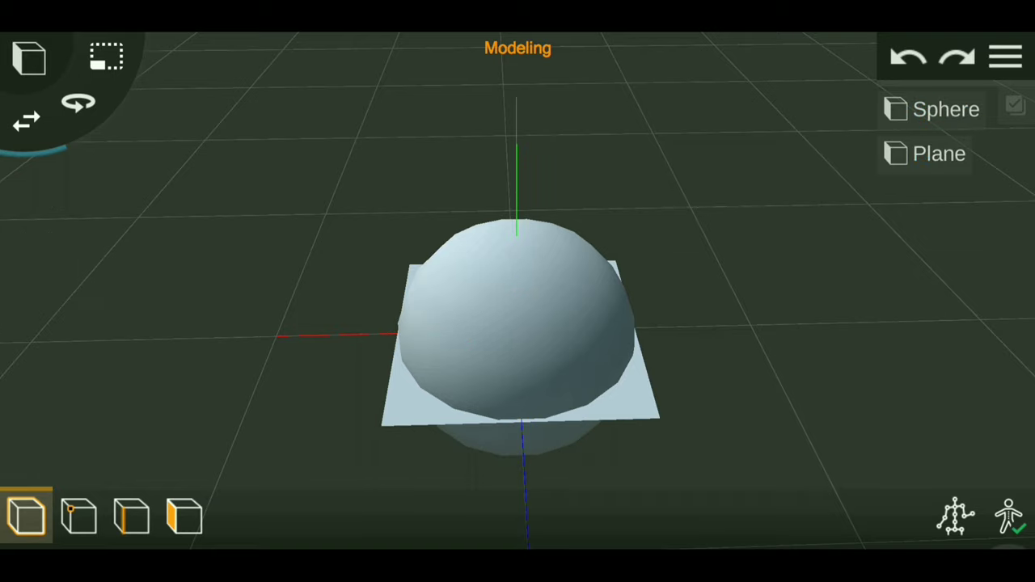
left_click(938, 109)
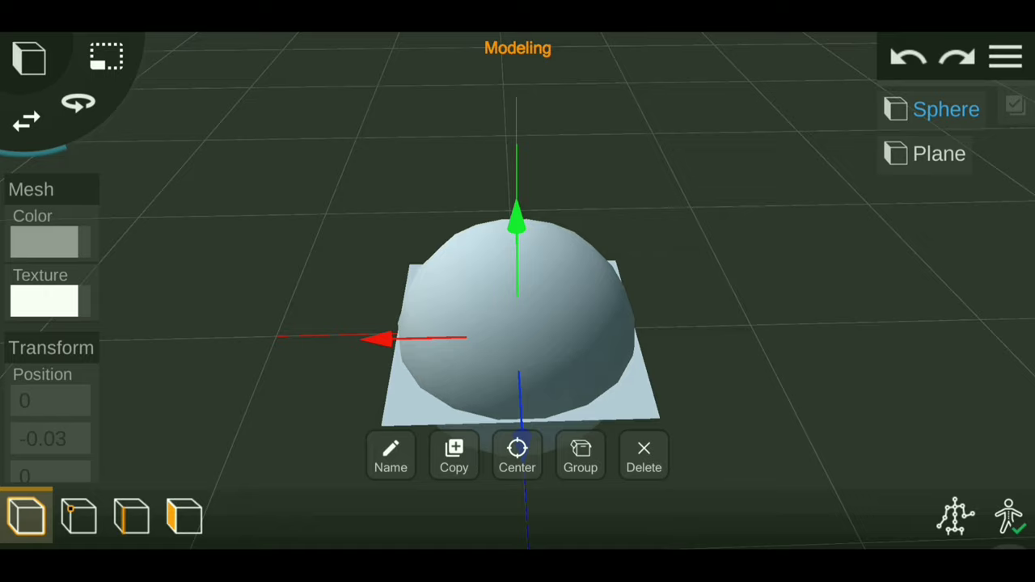
scroll(50, 339, "down", 5)
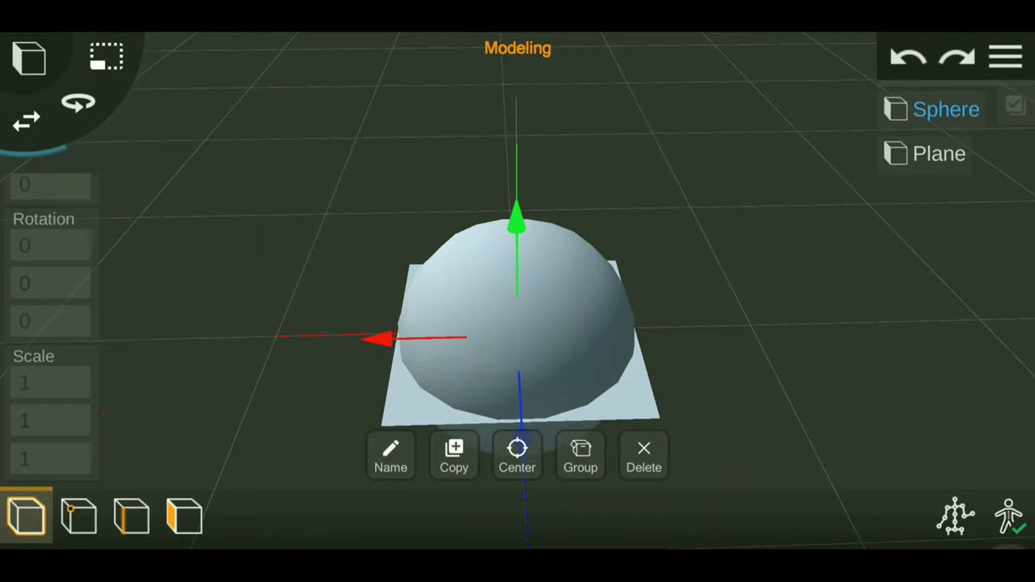
Scale the Sphere to 1000 on the X, Y and Z axes.
left_click(48, 389)
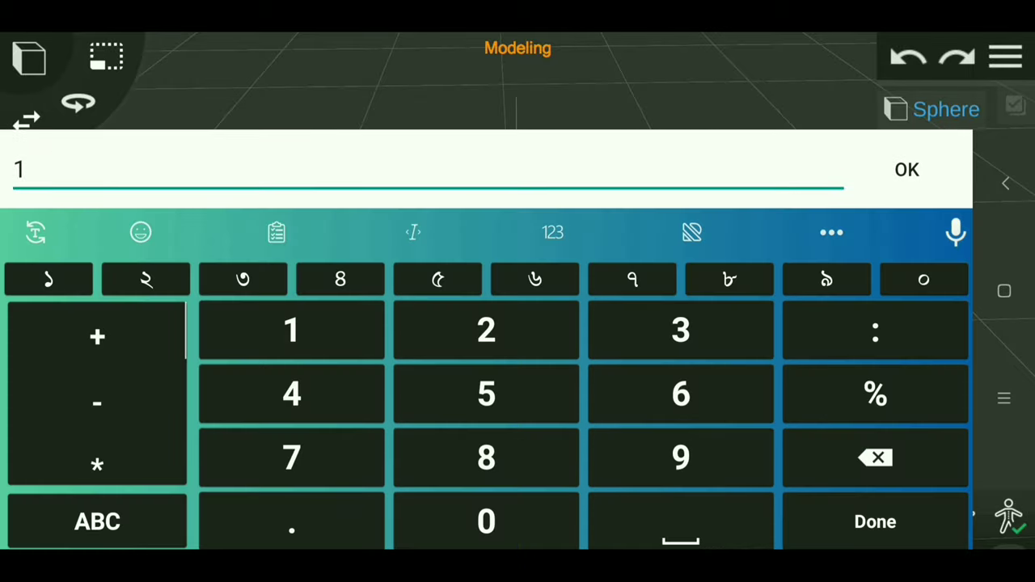
type("000")
left_click(907, 169)
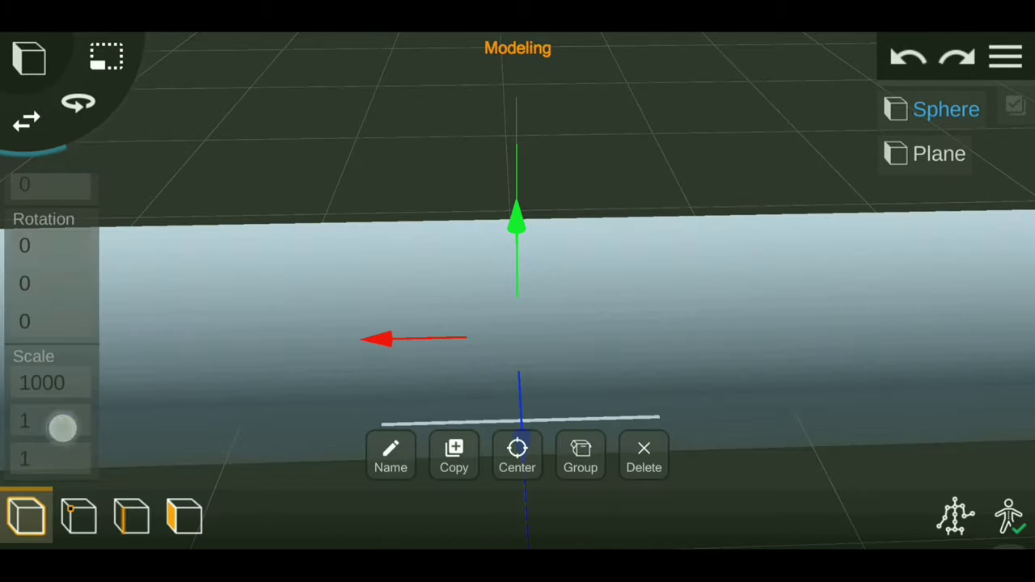
left_click(63, 427)
type("000")
left_click(904, 166)
Select the Plane and bring its Scale fields into view.
mouse_move(801, 364)
left_mouse_down()
mouse_move(858, 275)
mouse_move(823, 265)
left_mouse_up()
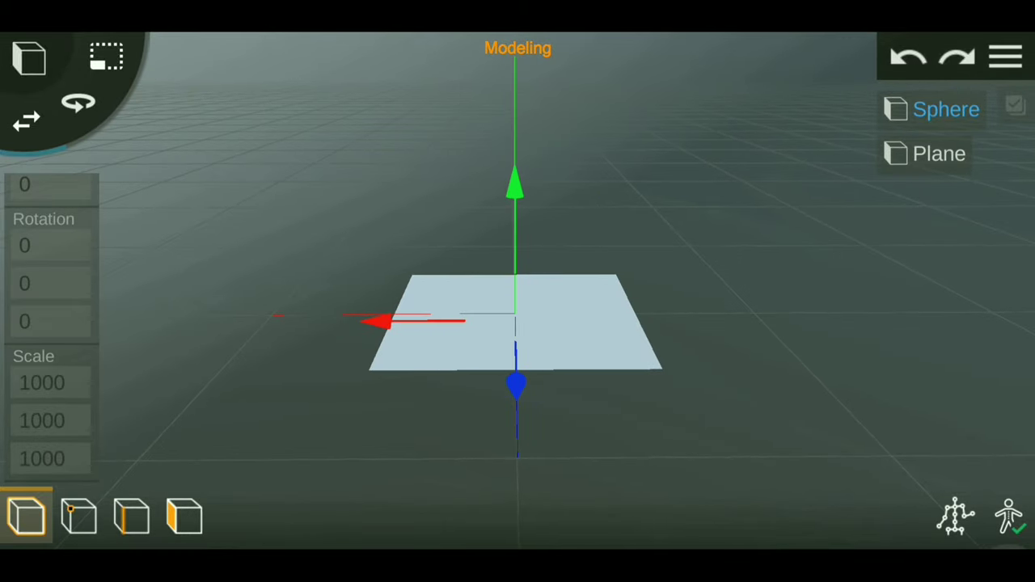
left_click(938, 154)
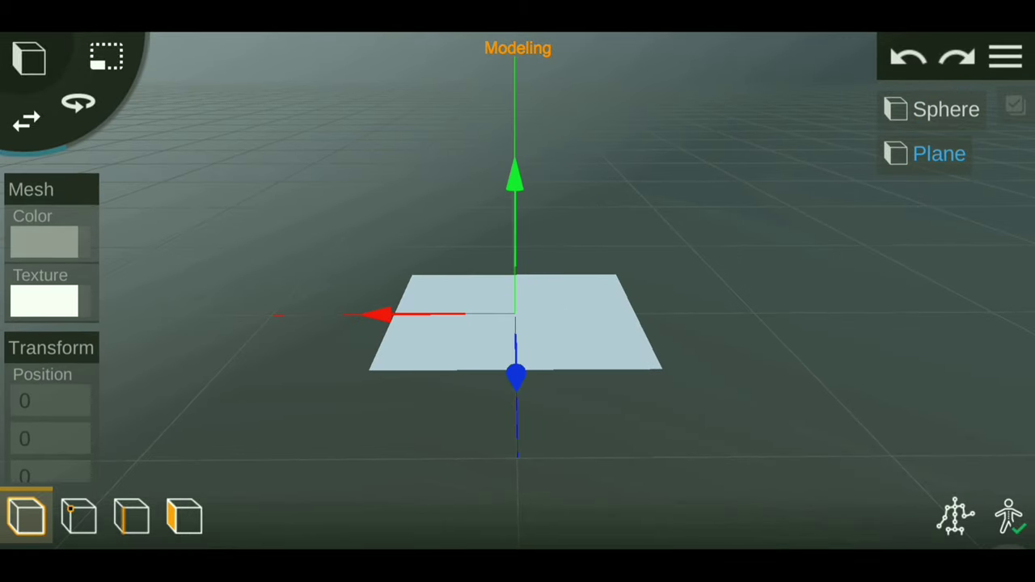
left_click(640, 314)
left_click(938, 154)
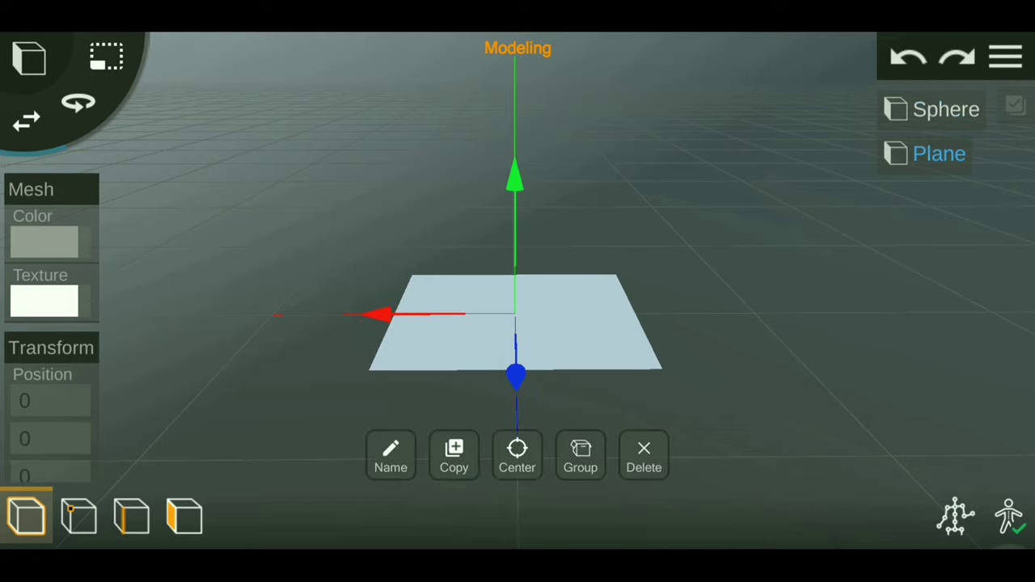
left_click_drag(50, 437, 50, 146)
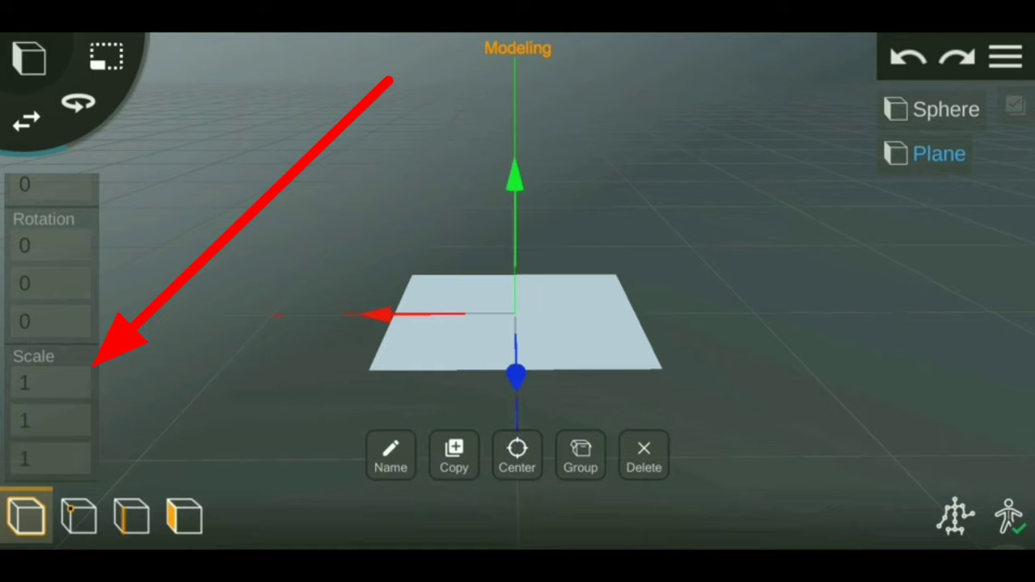
Scale the Plane to 1000 on the X, Y and Z axes.
left_click(48, 383)
type("000")
key("Return")
left_click(55, 422)
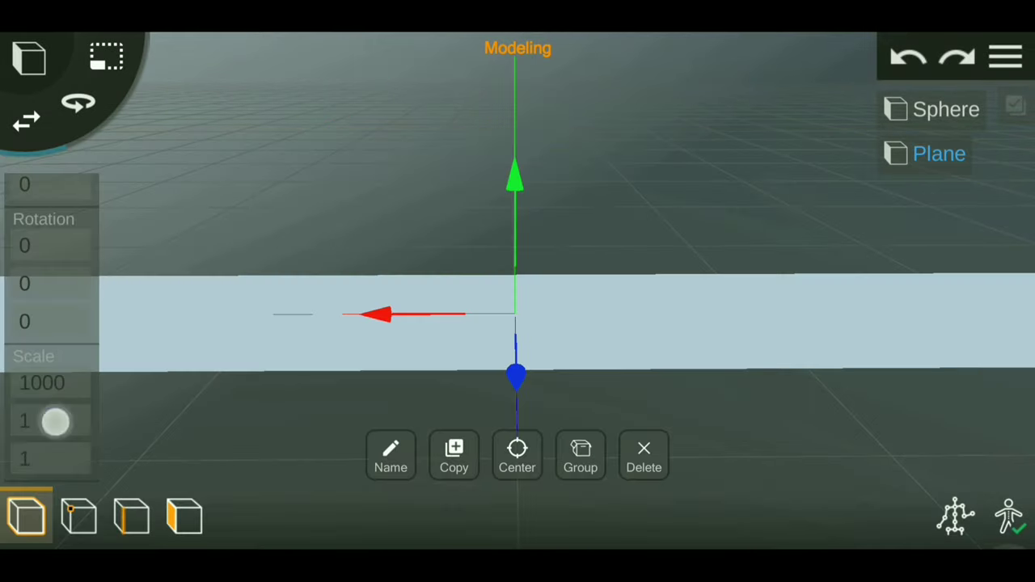
type("000")
key("Return")
left_click(49, 458)
type("0")
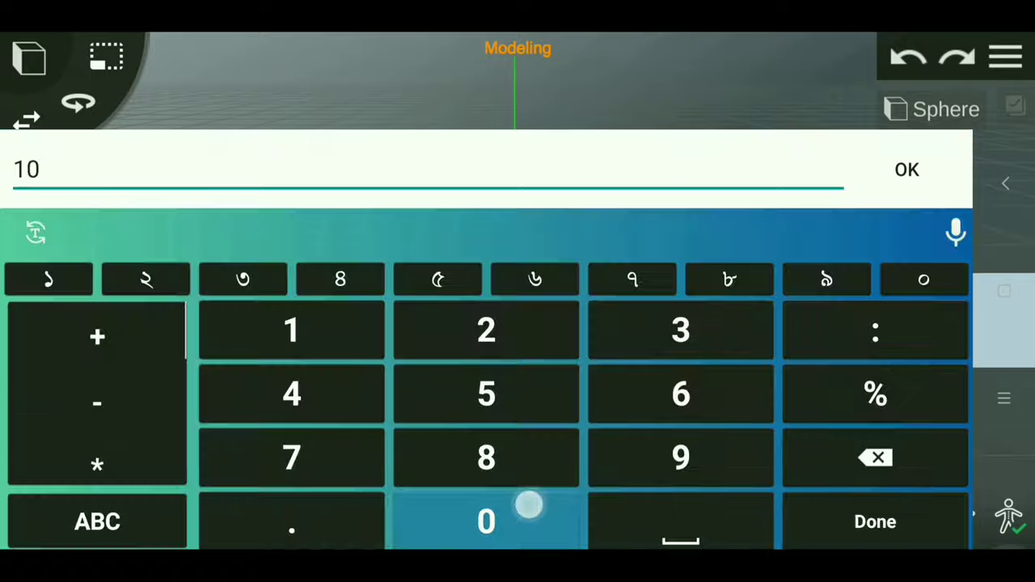
type("00")
key("Return")
scroll(518, 324, "up", 3)
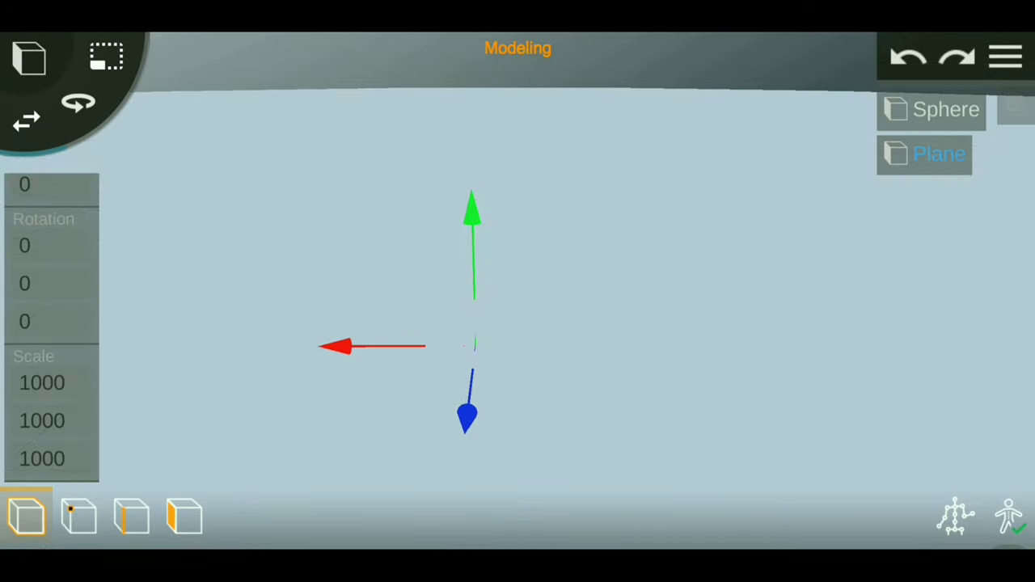
scroll(518, 339, "down", 5)
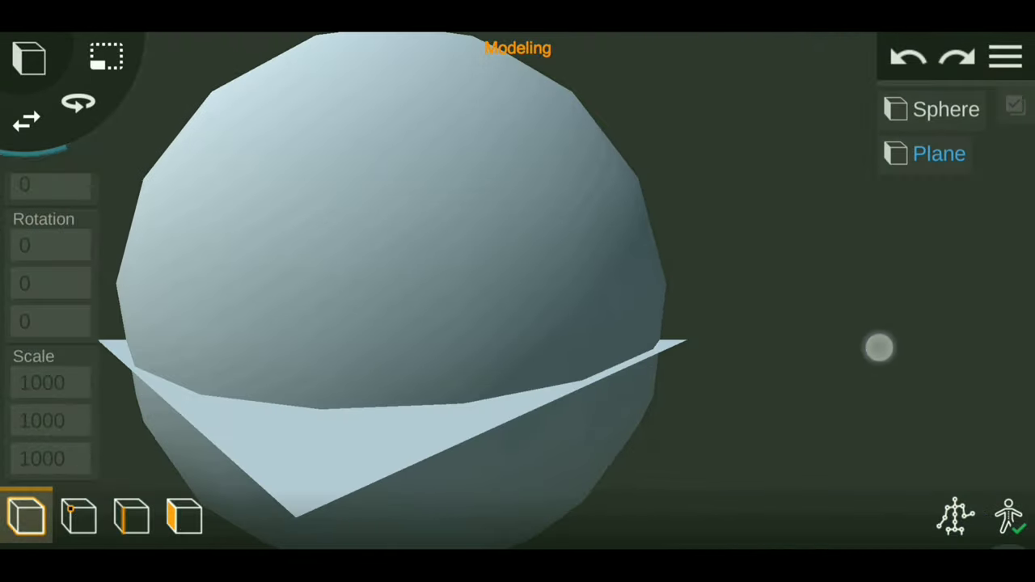
scroll(517, 332, "down", 5)
scroll(518, 332, "up", 5)
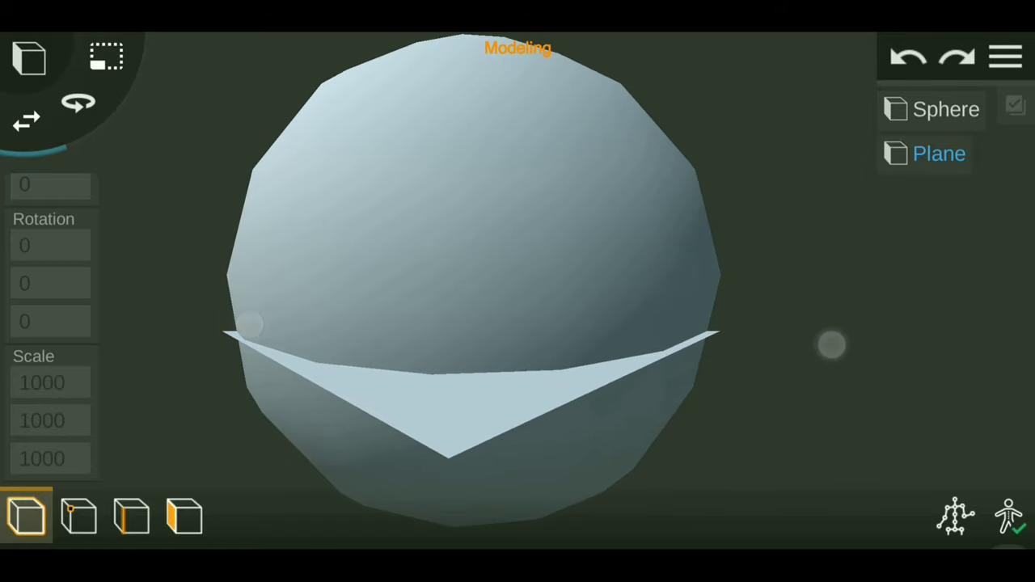
left_click_drag(832, 346, 860, 359)
left_click_drag(795, 347, 830, 343)
left_click_drag(845, 299, 840, 292)
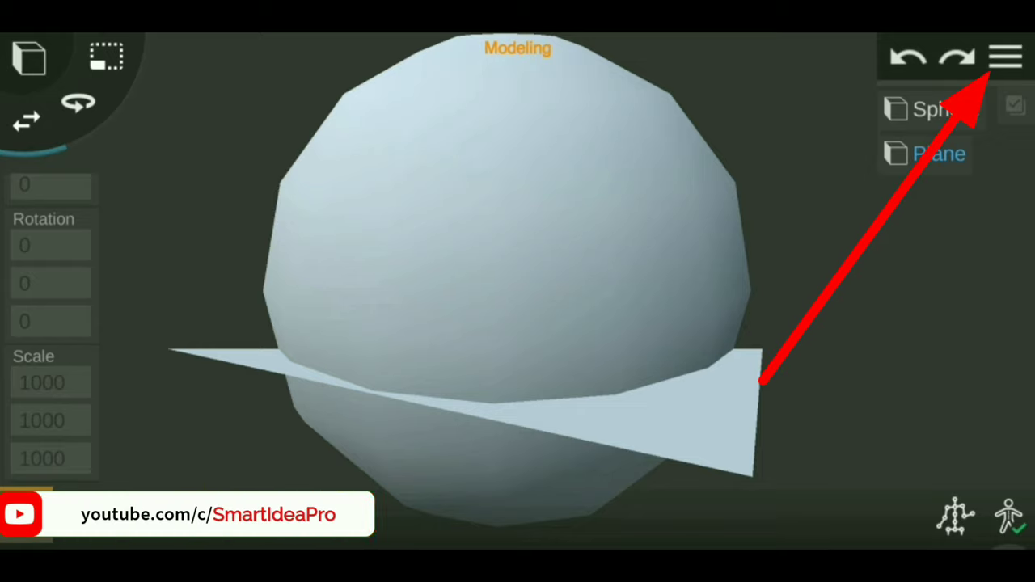
Save the project under the name 'glob'.
left_click(1005, 56)
left_click(930, 251)
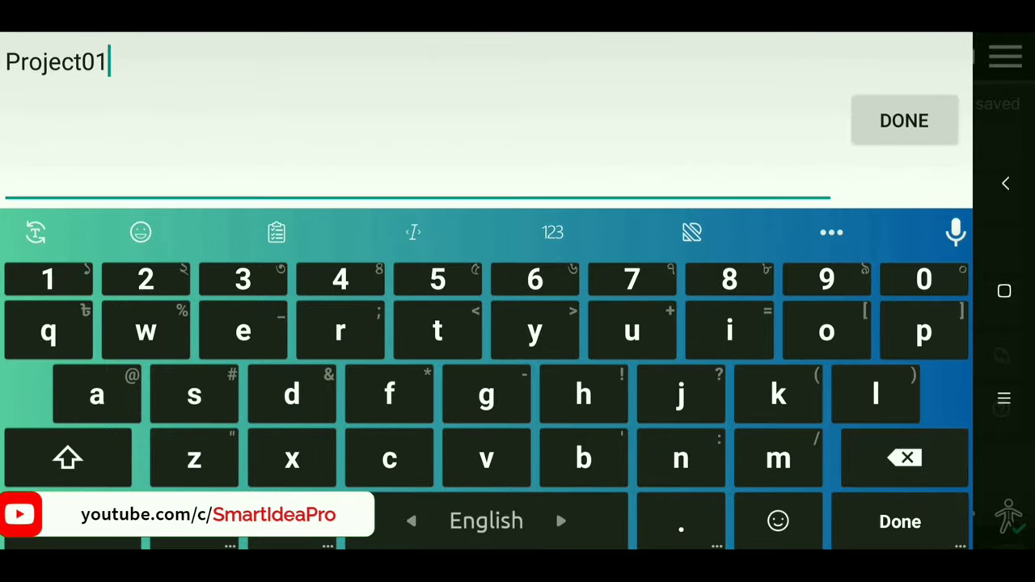
type("glob")
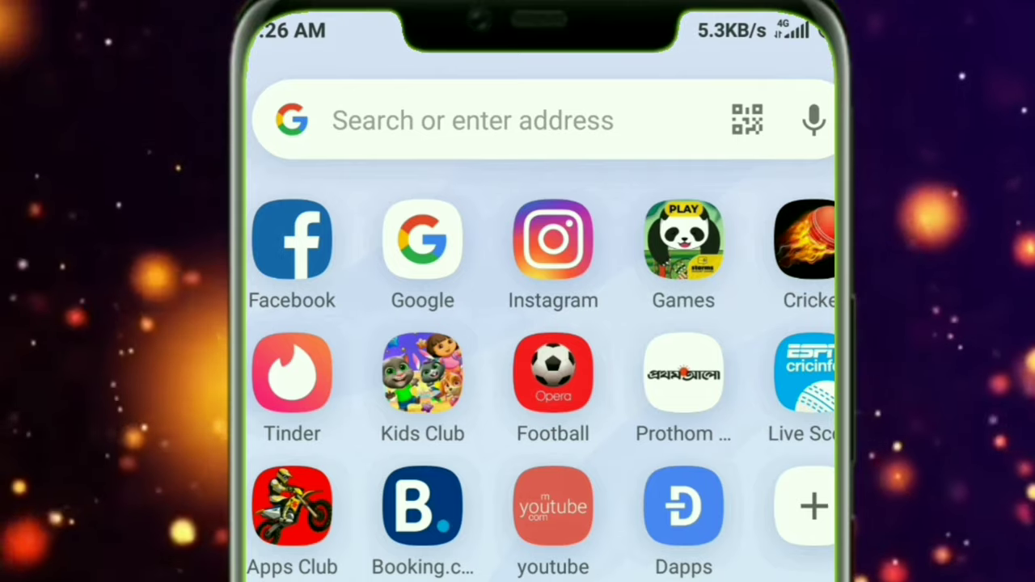
Search Google Images for 'sky' and browse the results.
left_click(473, 121)
type("sky")
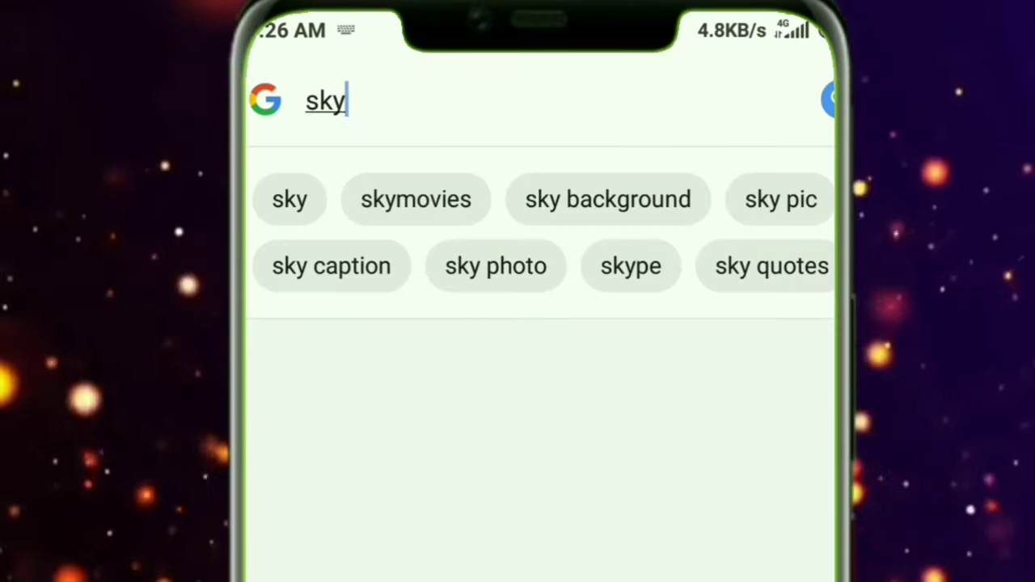
key("Return")
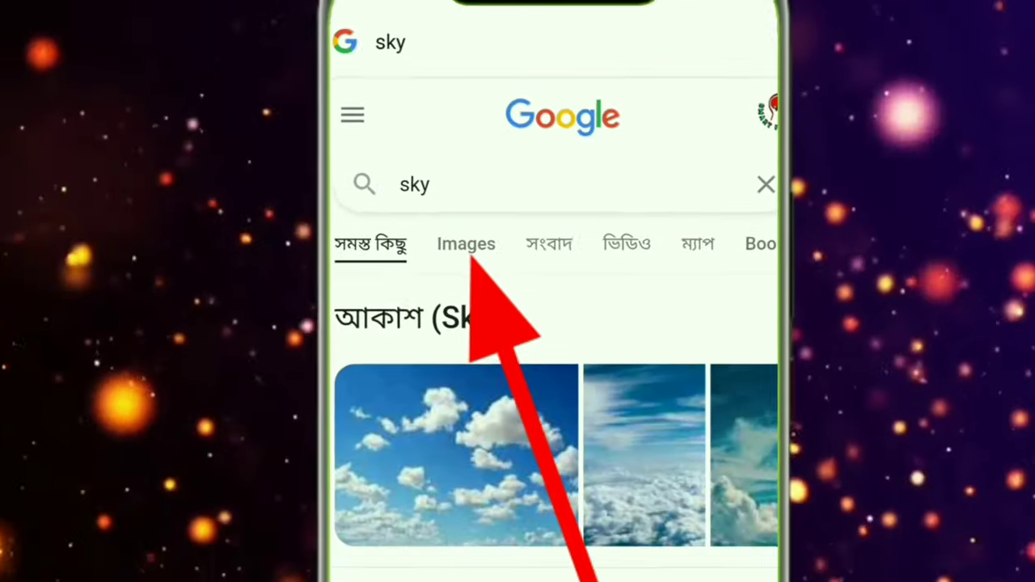
left_click(466, 244)
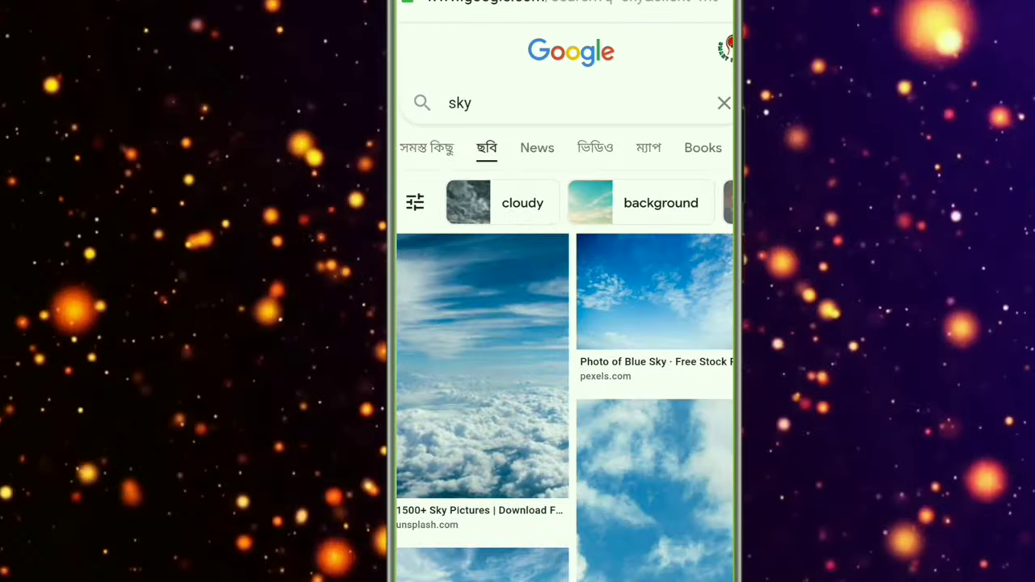
scroll(565, 323, "down", 5)
scroll(565, 323, "down", 2)
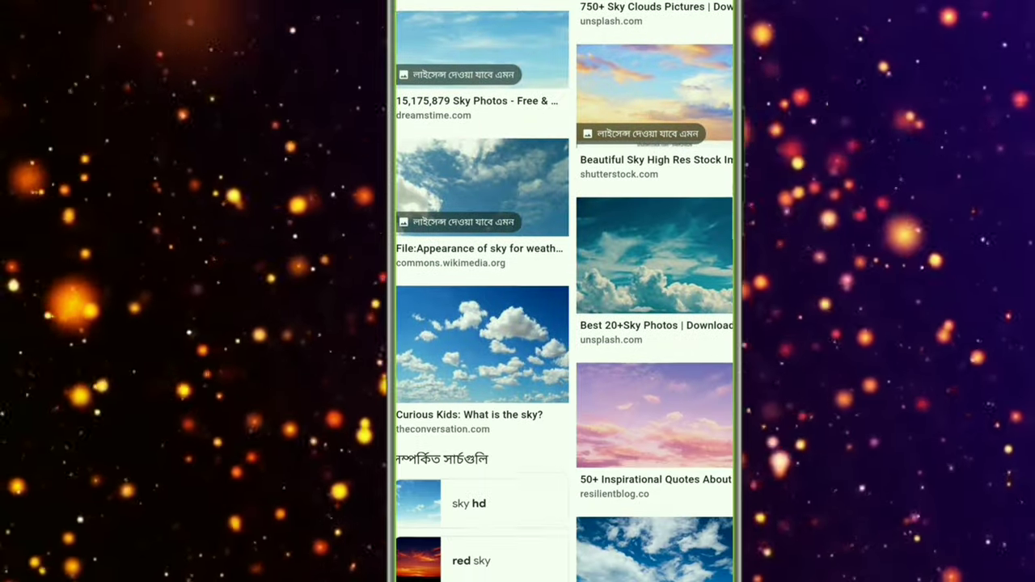
scroll(677, 354, "down", 5)
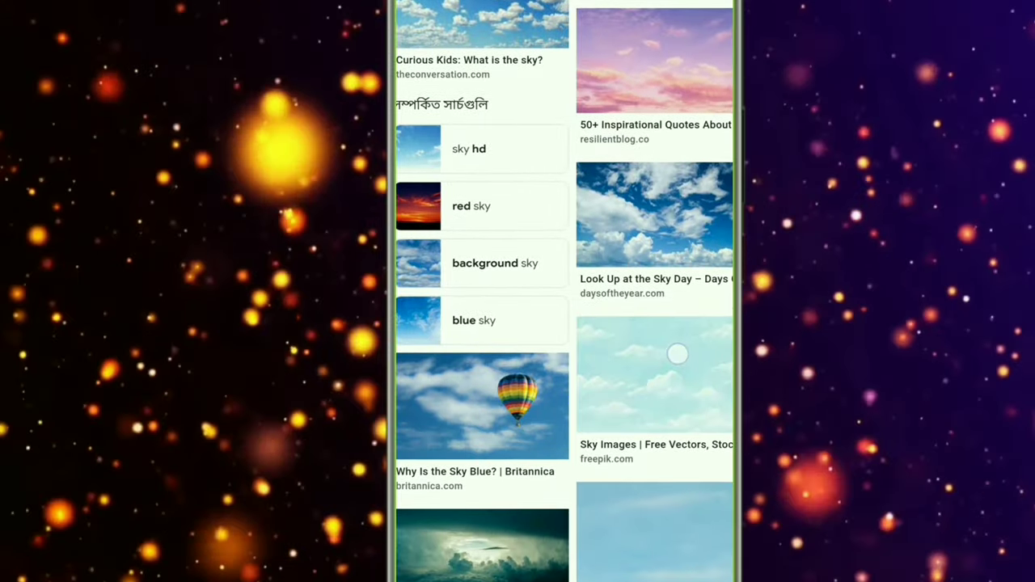
scroll(678, 353, "up", 10)
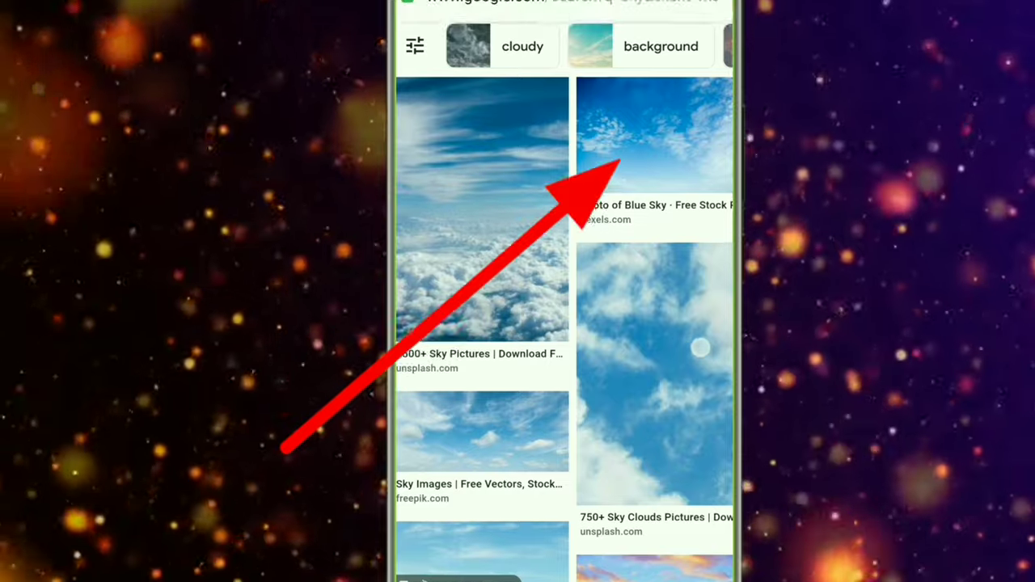
Save the Pexels 'Photo of Blue Sky' image to the phone as download.jpeg.
left_click(639, 138)
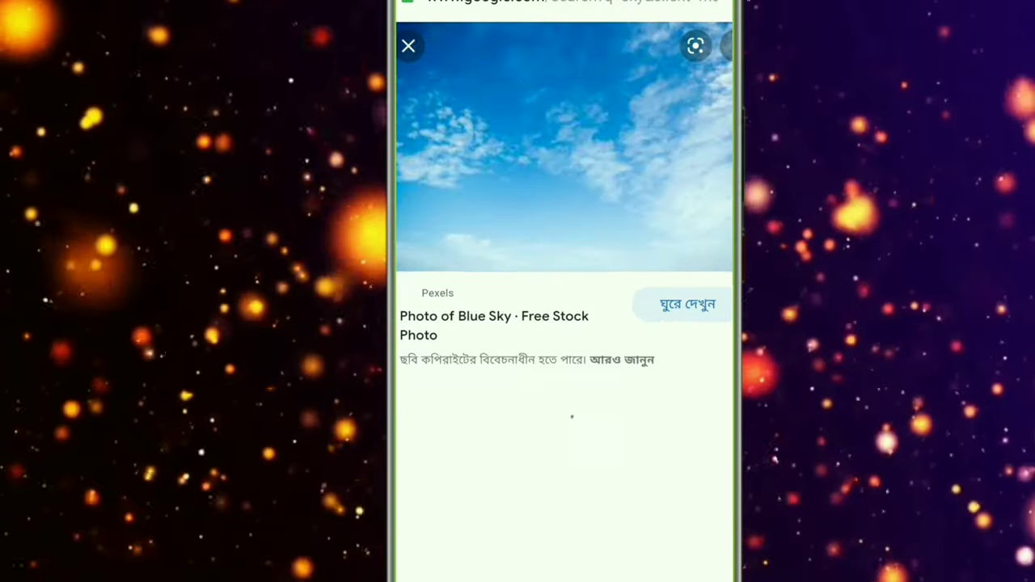
left_click(566, 145)
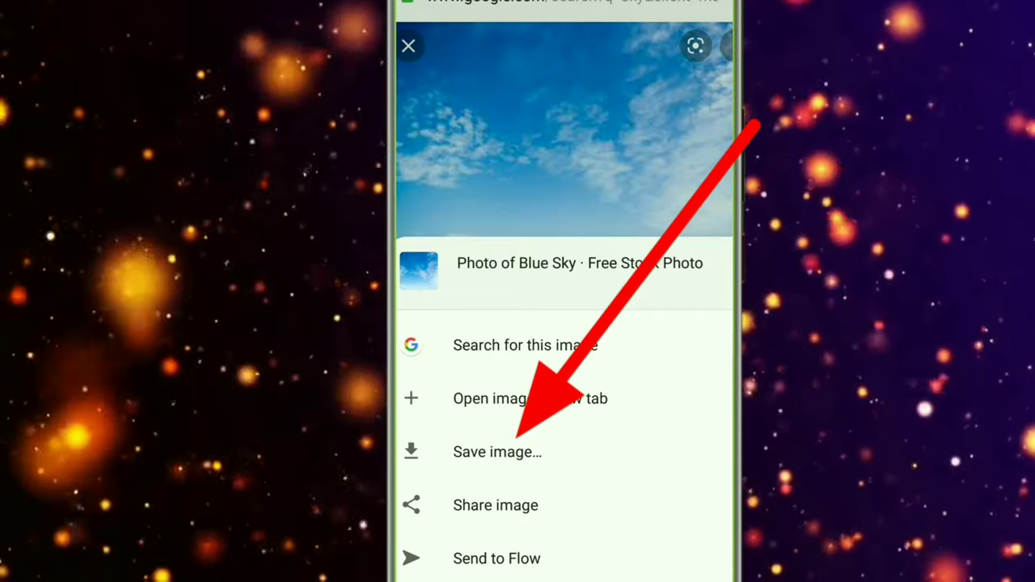
left_click(497, 451)
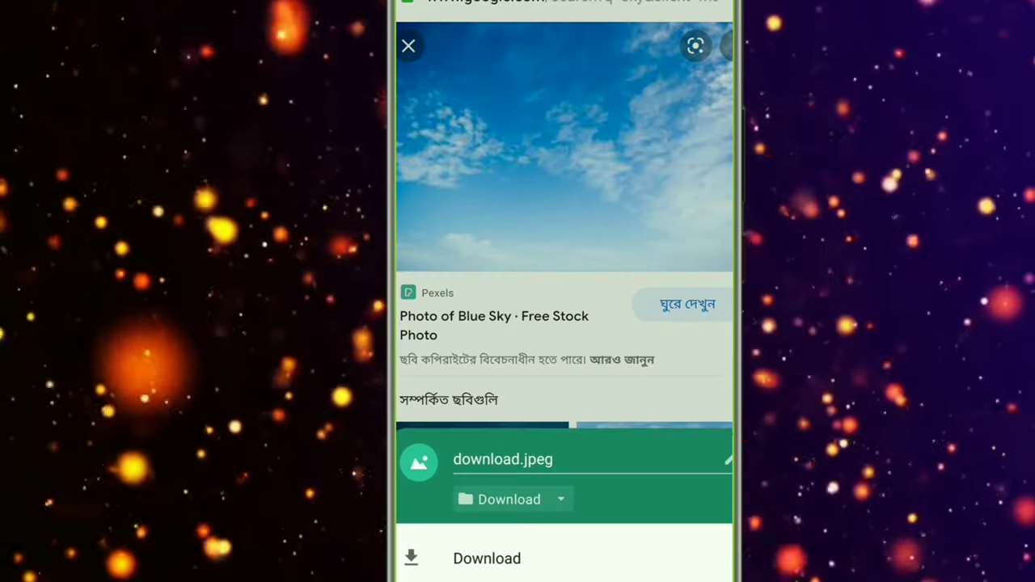
left_click(409, 46)
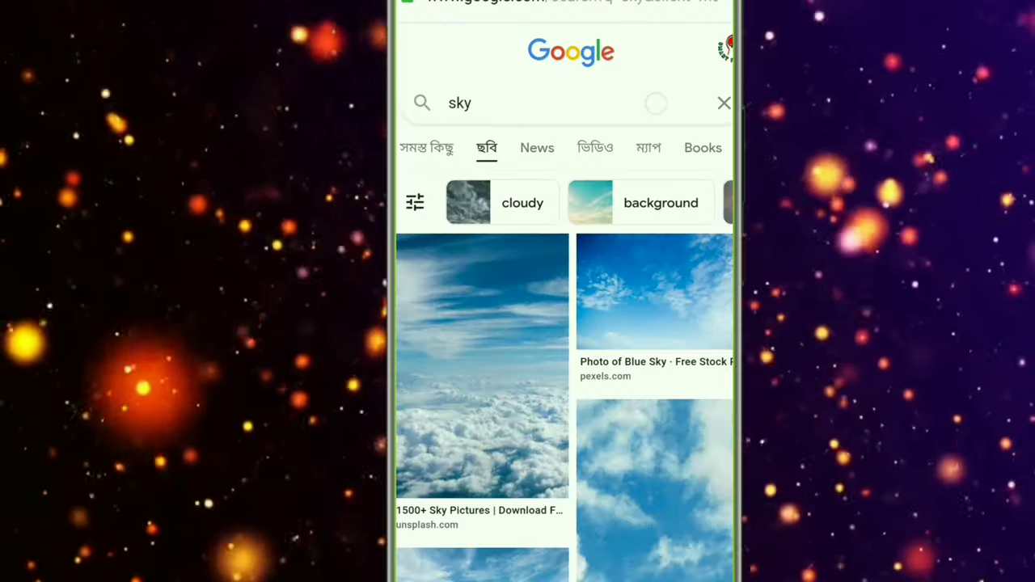
left_click(462, 103)
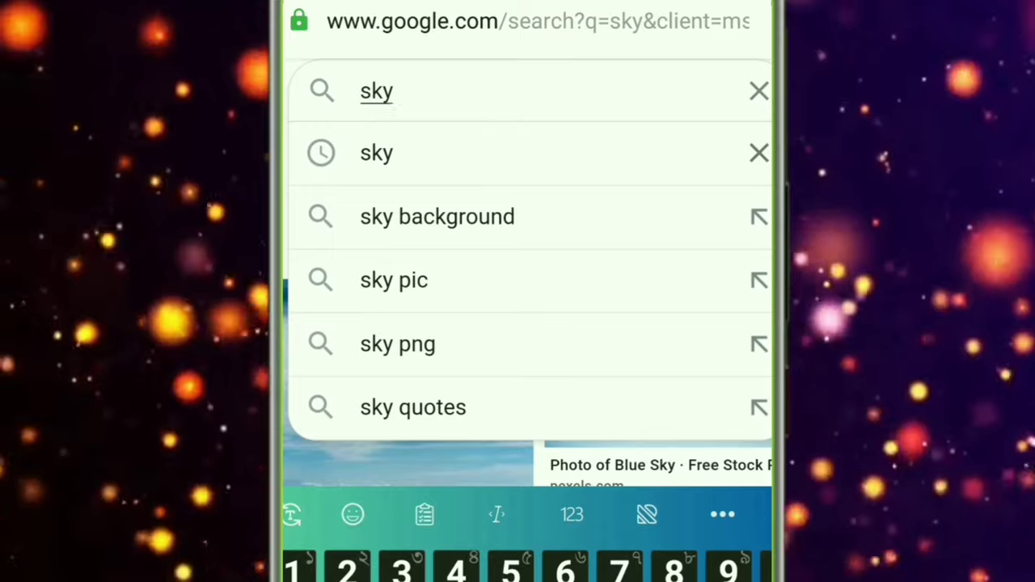
Replace the search with 'grass' and scroll through the grass image results.
key("BackSpace")
key("BackSpace")
key("BackSpace")
type("gra")
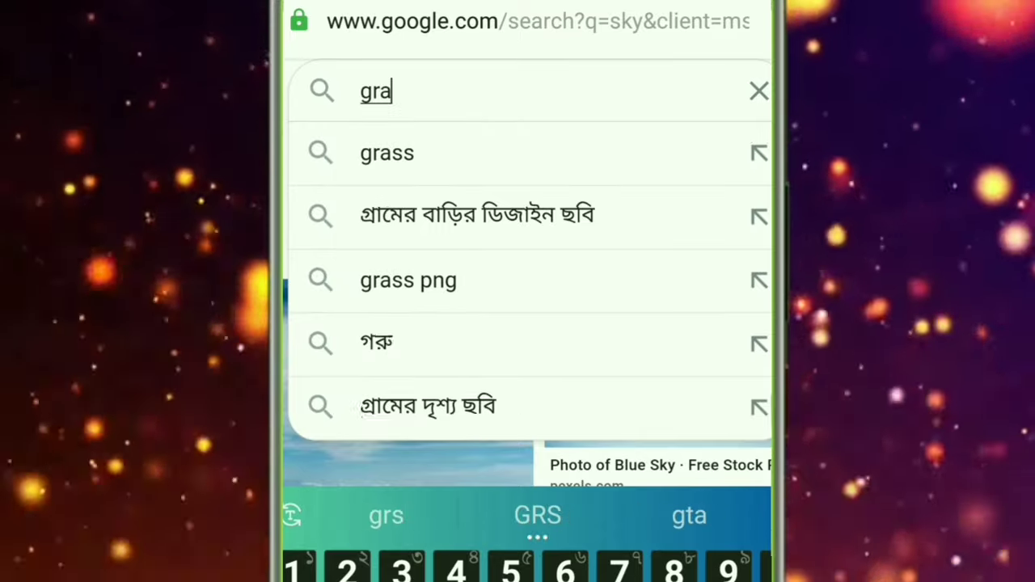
type("ss")
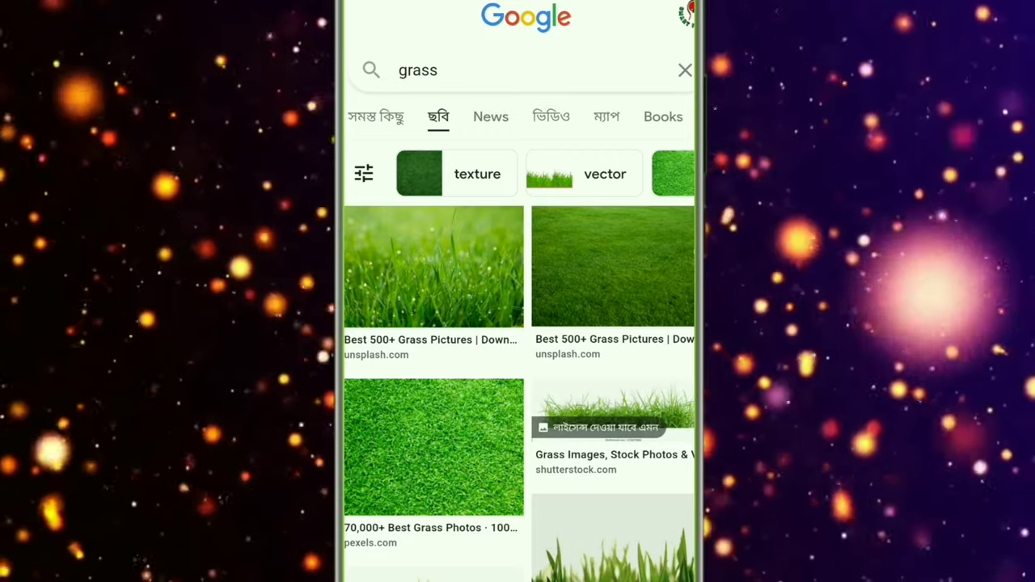
scroll(518, 323, "down", 3)
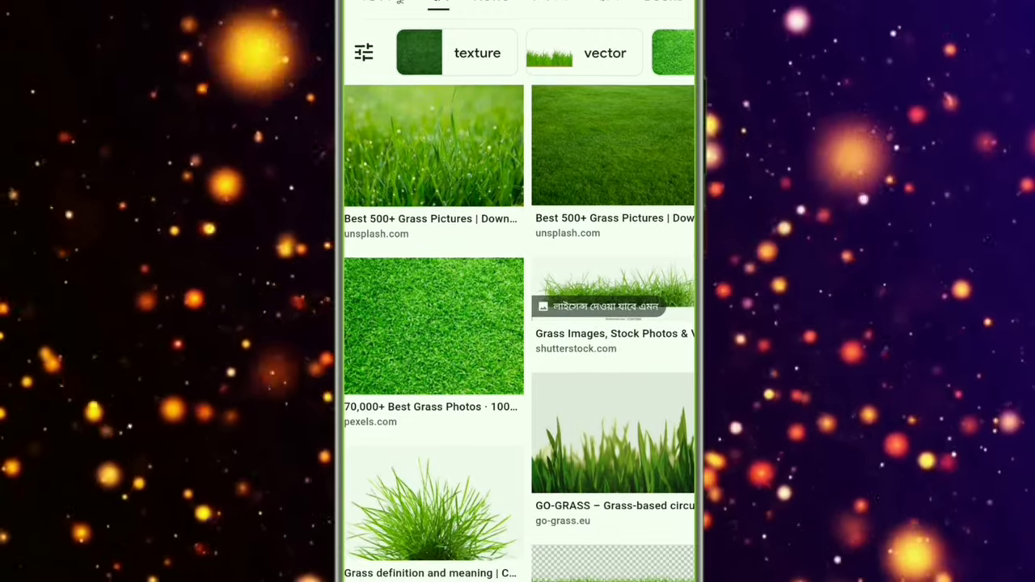
scroll(518, 324, "down", 3)
scroll(662, 333, "down", 3)
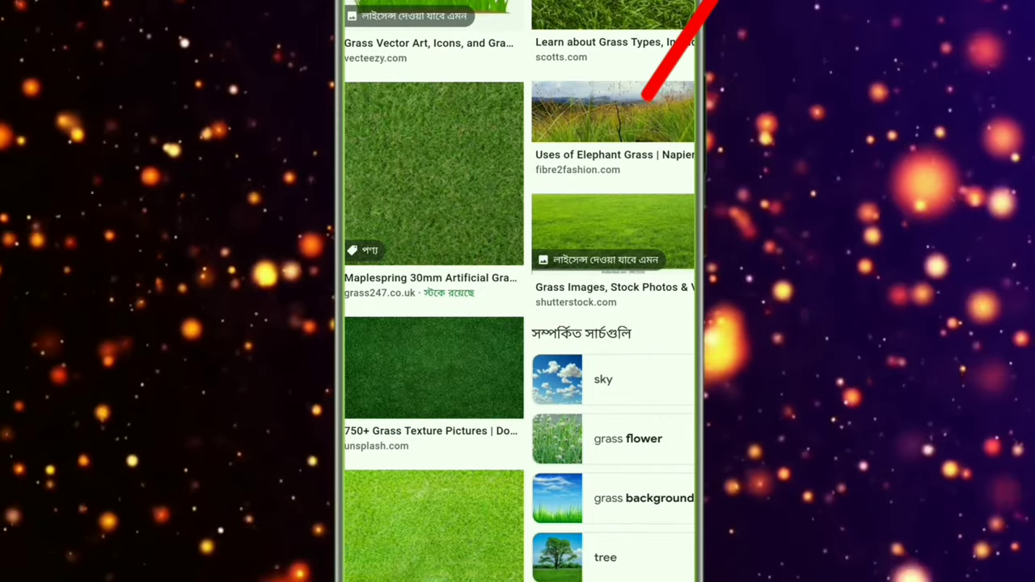
Save a Flickr grass texture image to the phone as images.jpeg.
left_click(435, 368)
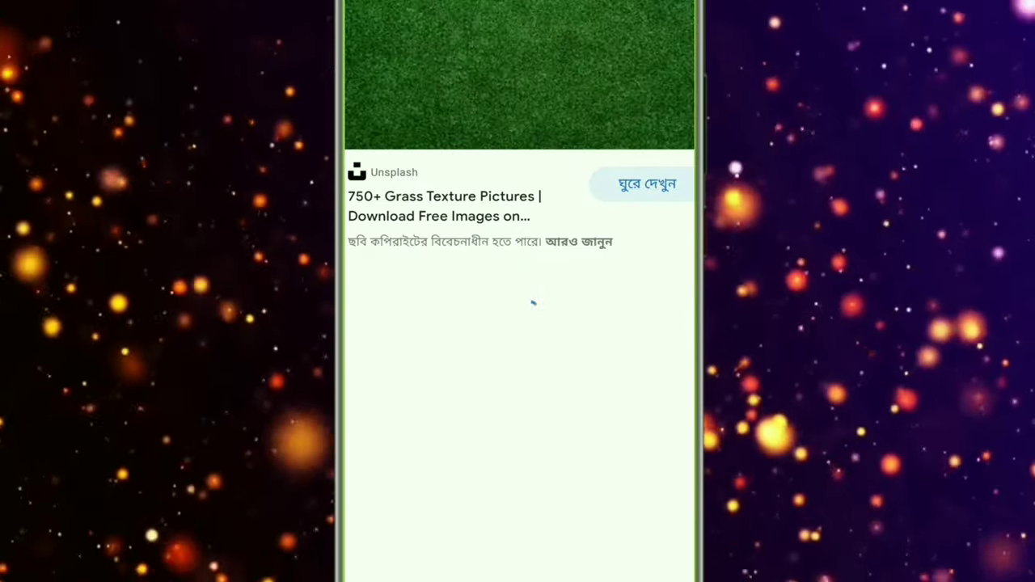
left_click_drag(647, 121, 388, 121)
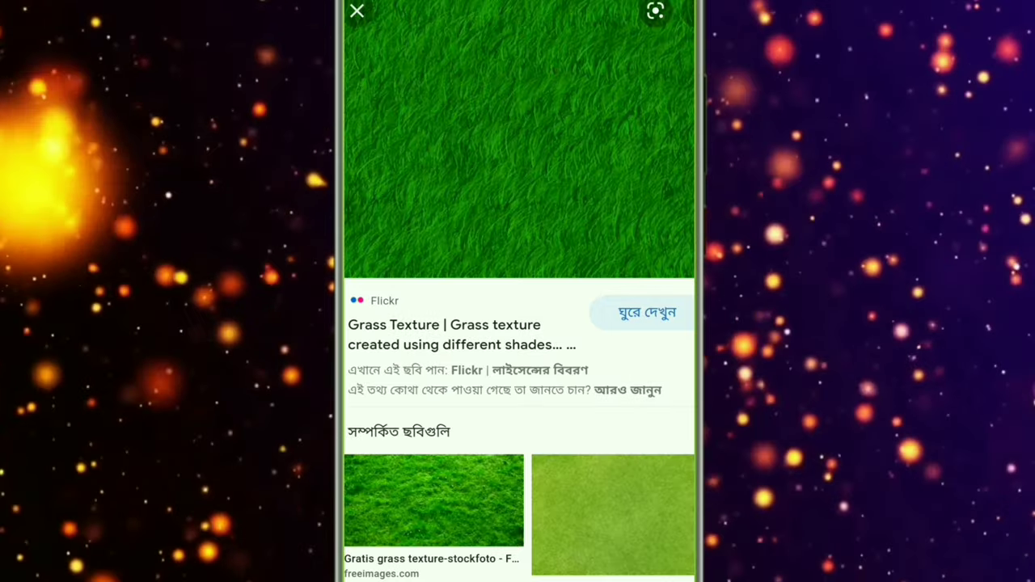
right_click(639, 192)
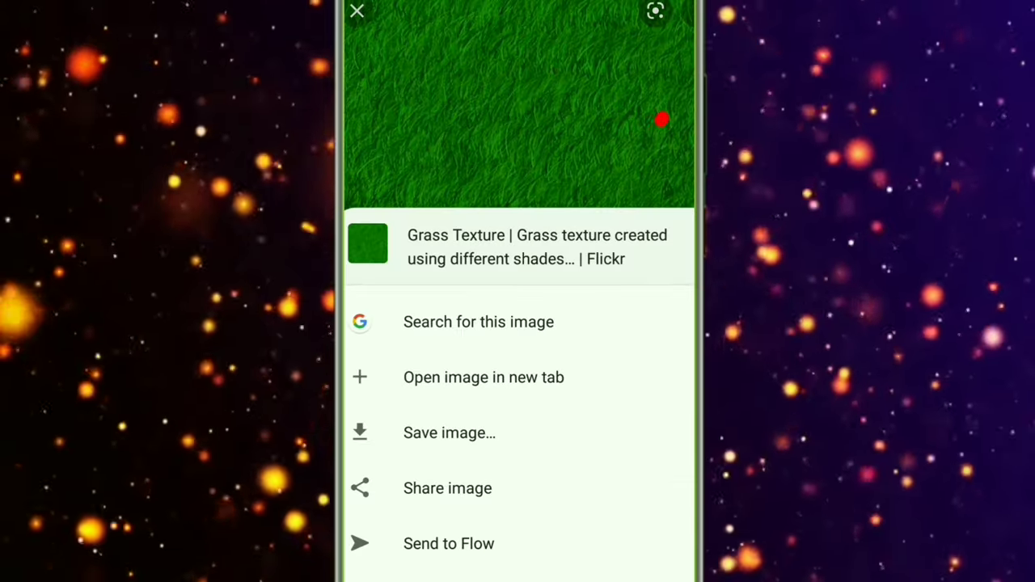
left_click(450, 433)
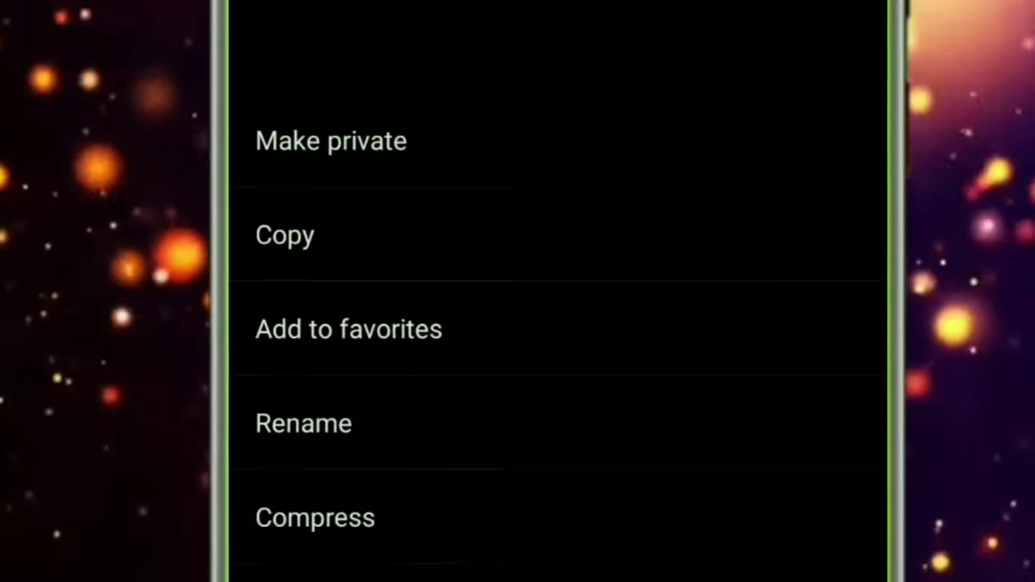
Rename grass.jpeg and sky.jpeg to grass.png and sky.png.
left_click(701, 404)
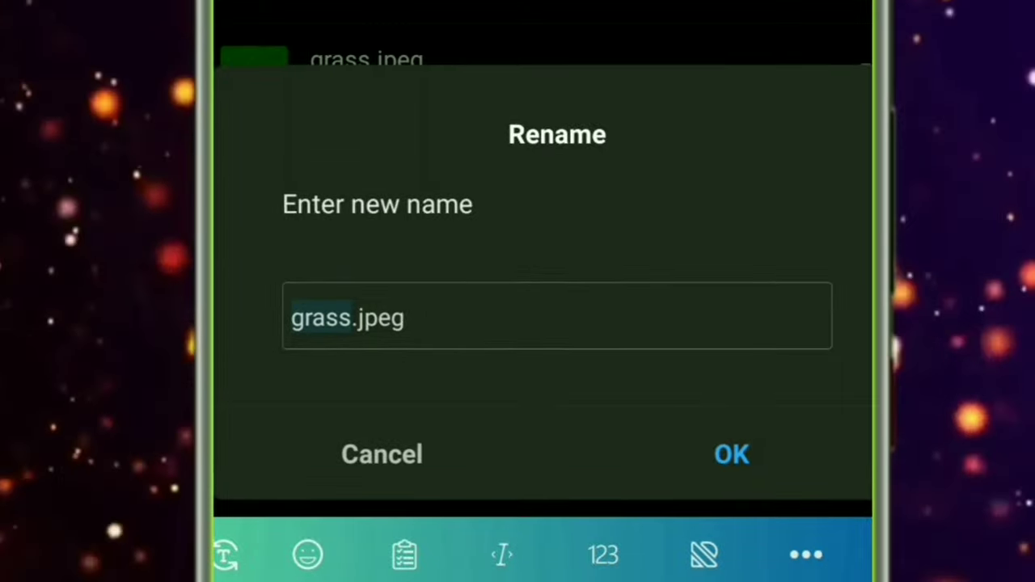
left_click(511, 316)
key("BackSpace")
key("BackSpace")
key("BackSpace")
type("png")
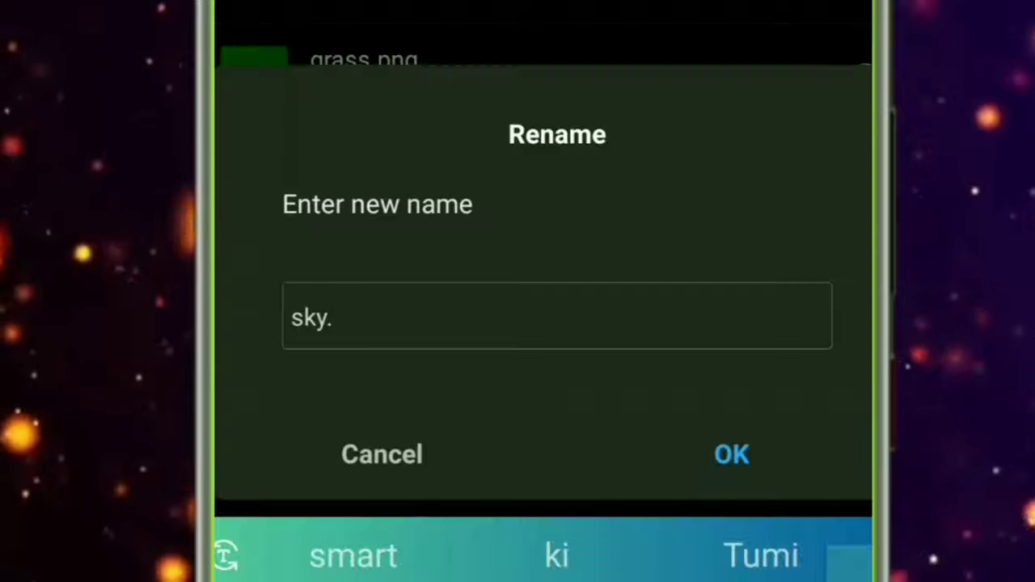
type("png")
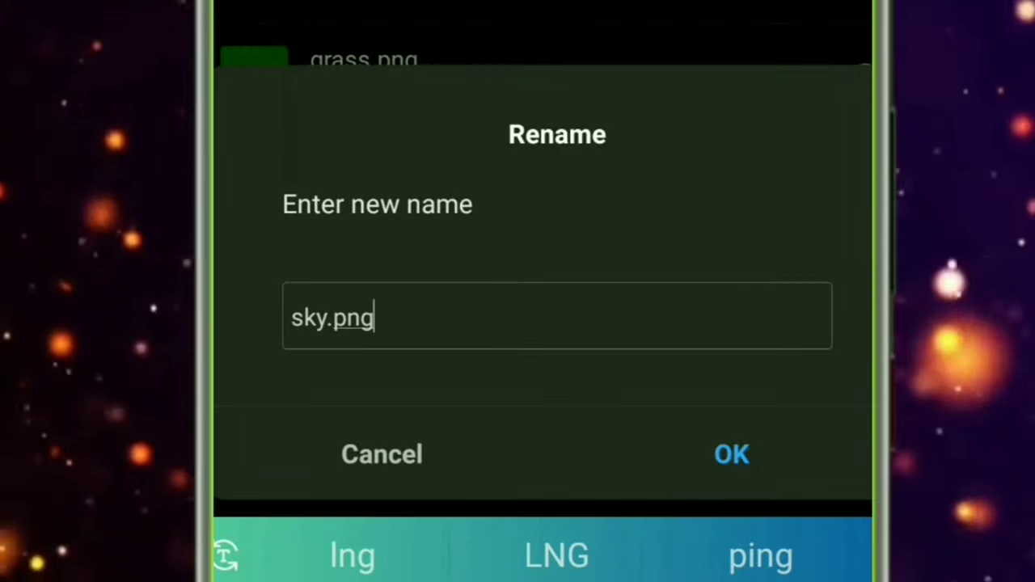
left_click(774, 429)
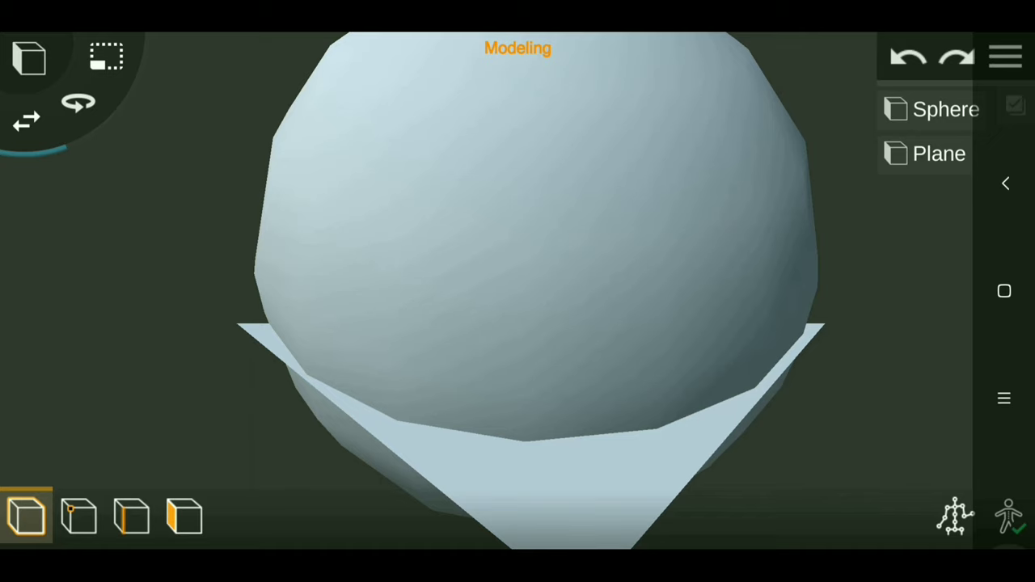
Texture the Sphere with sky.png and the Plane with grass.png, then view the grass.
scroll(525, 315, "down", 5)
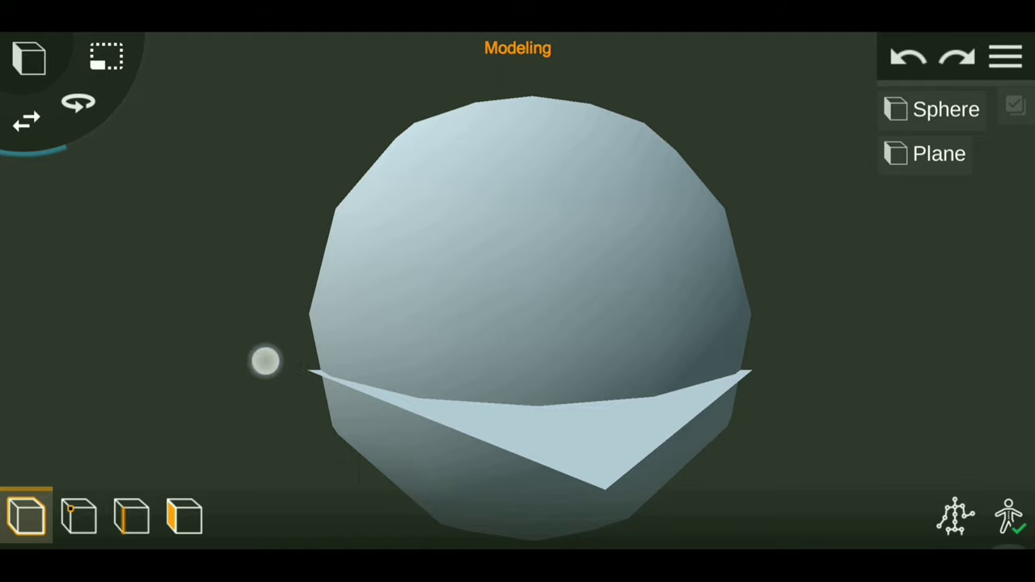
left_click(266, 360)
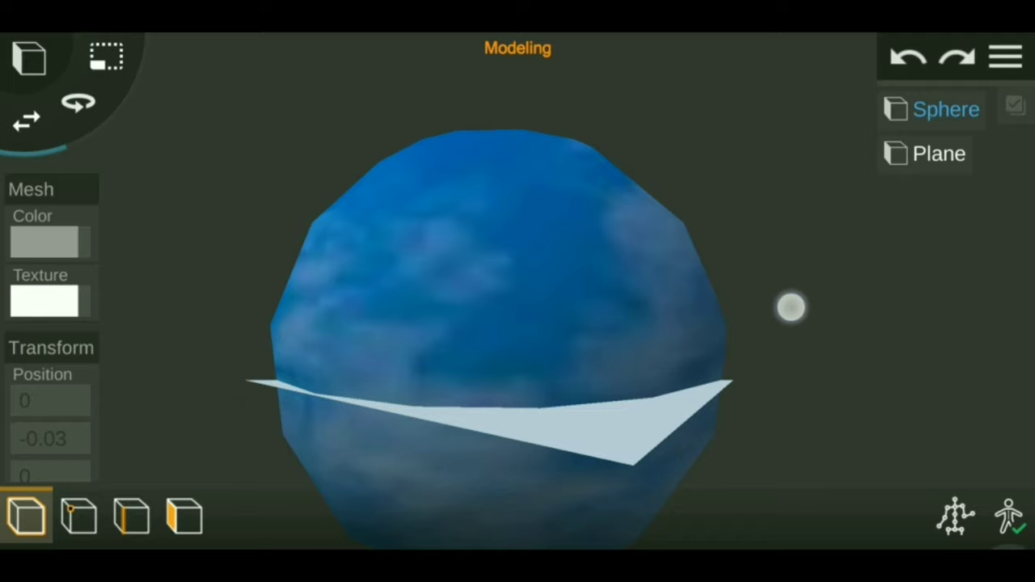
mouse_move(791, 307)
left_mouse_down()
mouse_move(787, 286)
mouse_move(795, 303)
left_mouse_up()
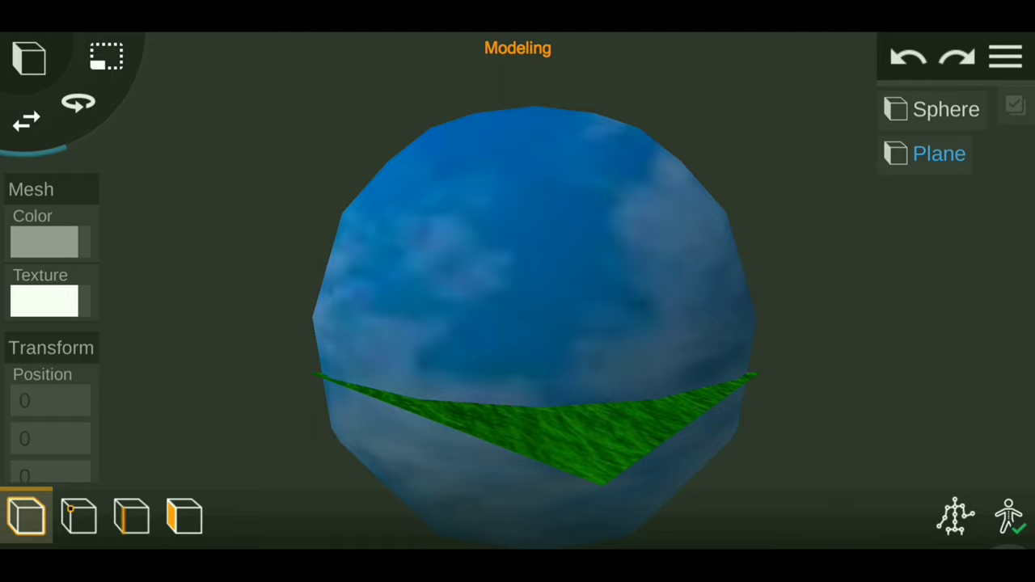
scroll(545, 367, "up", 5)
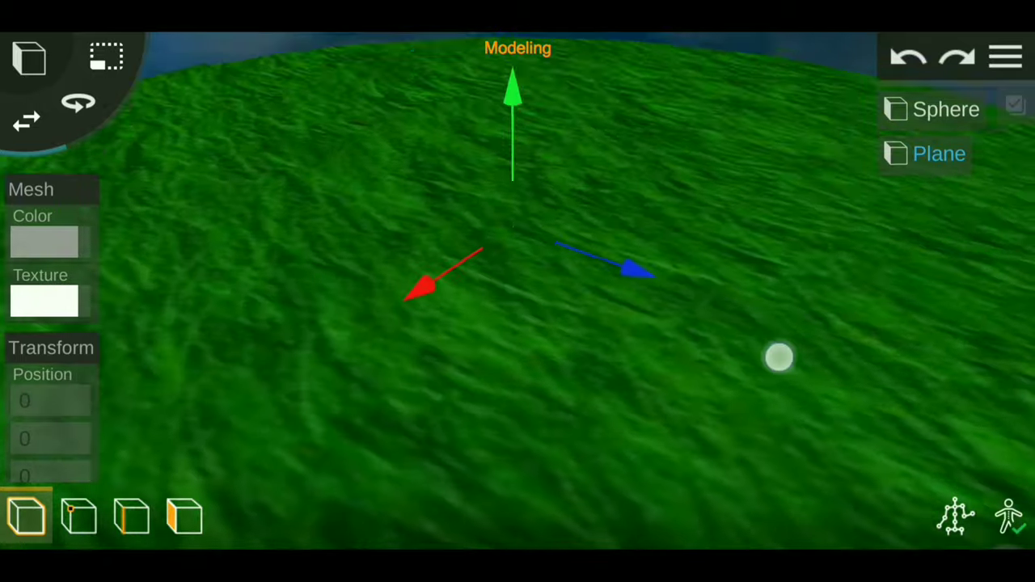
mouse_move(779, 356)
left_mouse_down()
mouse_move(795, 285)
mouse_move(789, 354)
mouse_move(857, 344)
mouse_move(865, 367)
mouse_move(745, 380)
mouse_move(860, 405)
mouse_move(760, 396)
mouse_move(710, 377)
mouse_move(850, 372)
mouse_move(731, 387)
mouse_move(843, 400)
mouse_move(750, 404)
left_mouse_up()
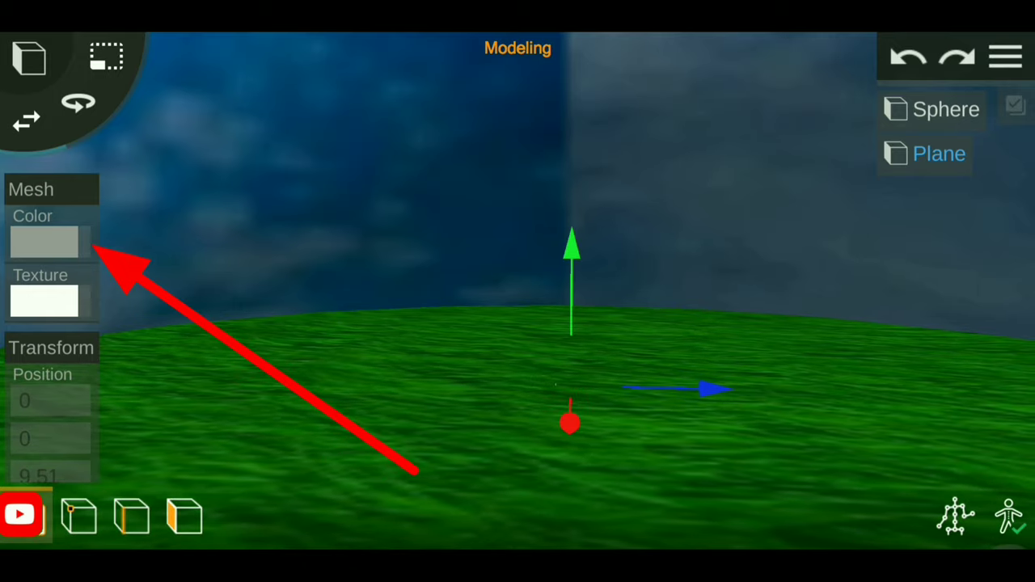
Set the sky sphere's colour to white and import the clocktower town model.
left_click(44, 241)
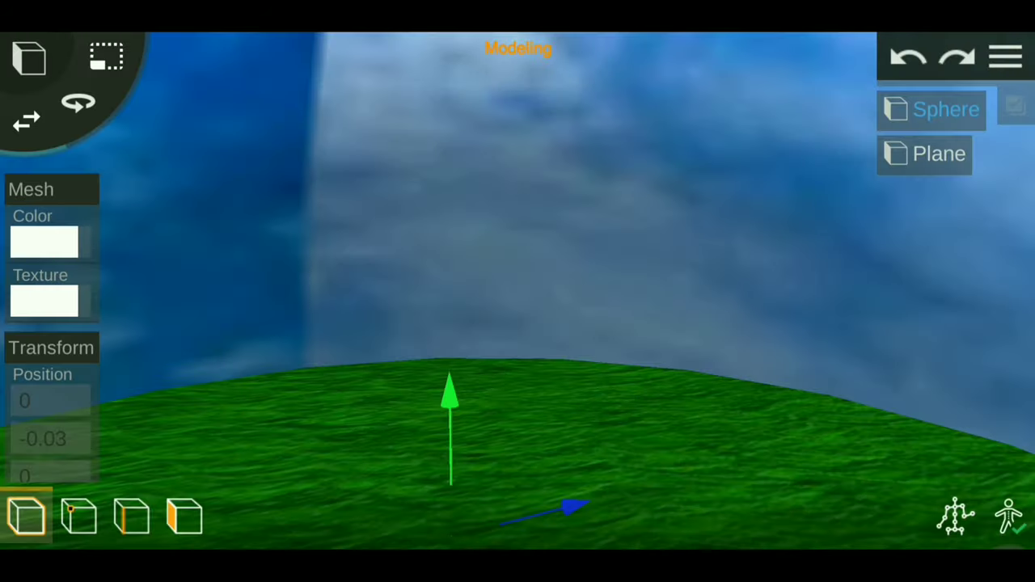
mouse_move(842, 367)
left_mouse_down()
mouse_move(823, 365)
mouse_move(880, 363)
mouse_move(843, 354)
mouse_move(906, 334)
mouse_move(873, 342)
mouse_move(931, 344)
mouse_move(879, 342)
mouse_move(867, 317)
mouse_move(846, 342)
mouse_move(869, 321)
mouse_move(858, 351)
left_mouse_up()
left_click(1006, 56)
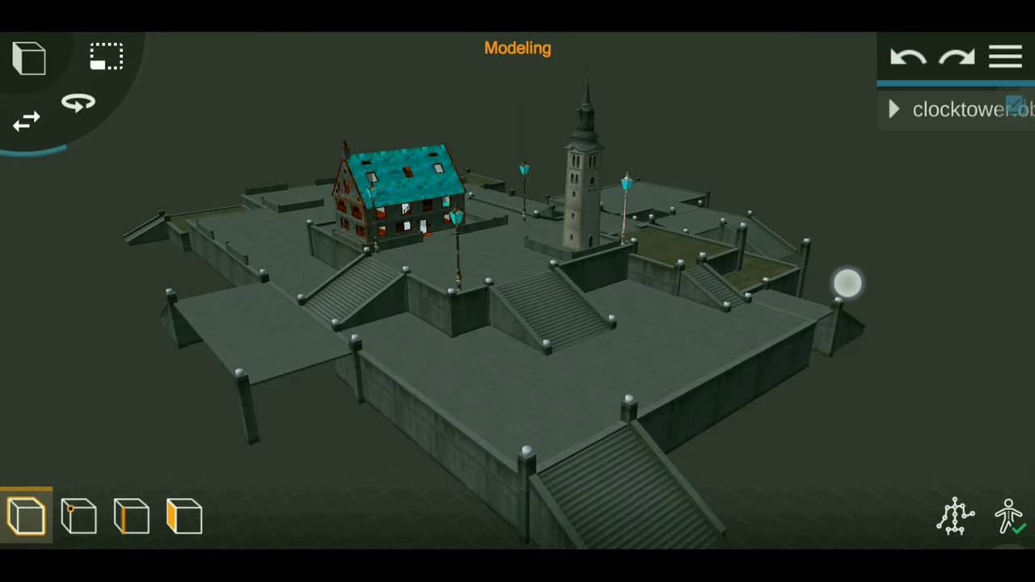
mouse_move(846, 283)
left_mouse_down()
mouse_move(911, 280)
mouse_move(966, 97)
mouse_move(776, 108)
mouse_move(363, 97)
mouse_move(9, 65)
left_mouse_up()
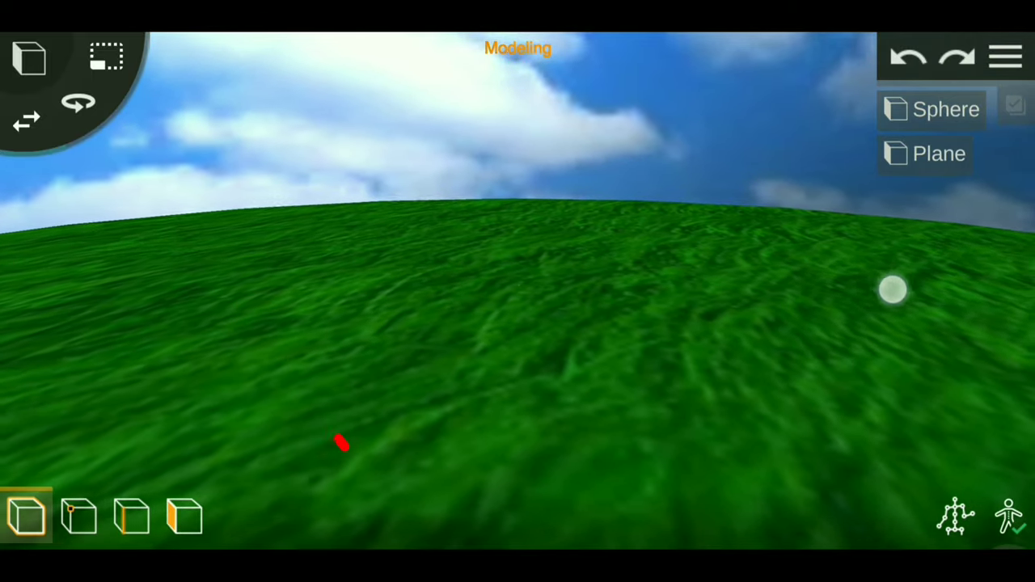
Add the clocktower town model onto the grass plane and zoom in on it.
mouse_move(893, 290)
left_mouse_down()
mouse_move(852, 293)
mouse_move(774, 330)
left_mouse_up()
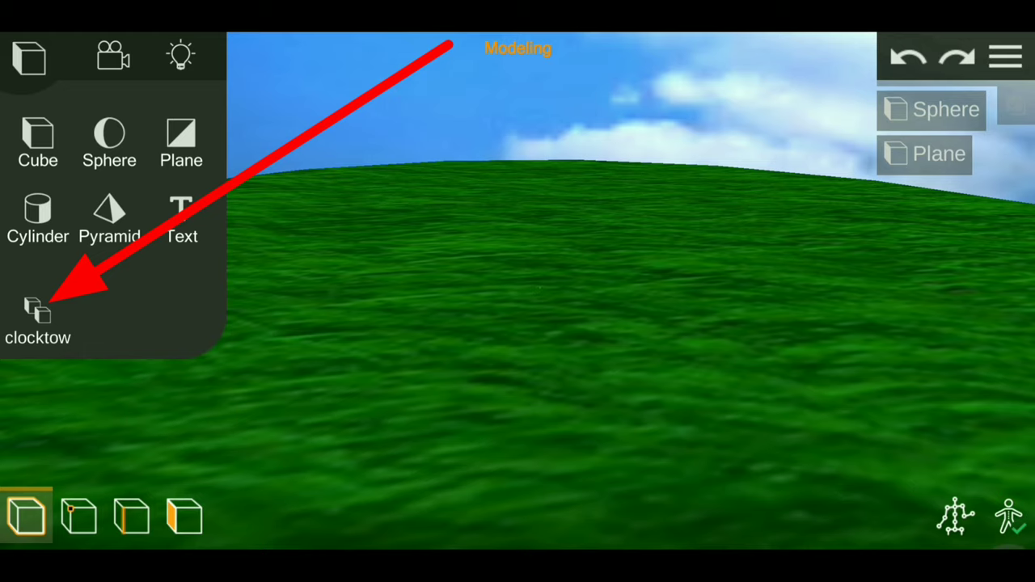
left_click(37, 312)
left_click(892, 198)
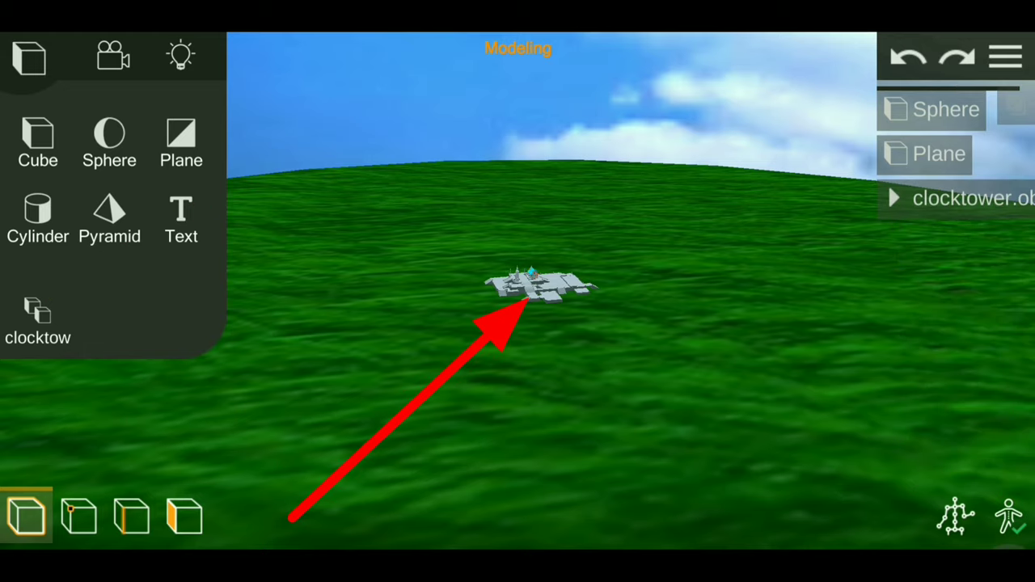
scroll(541, 330, "up", 3)
scroll(542, 330, "up", 2)
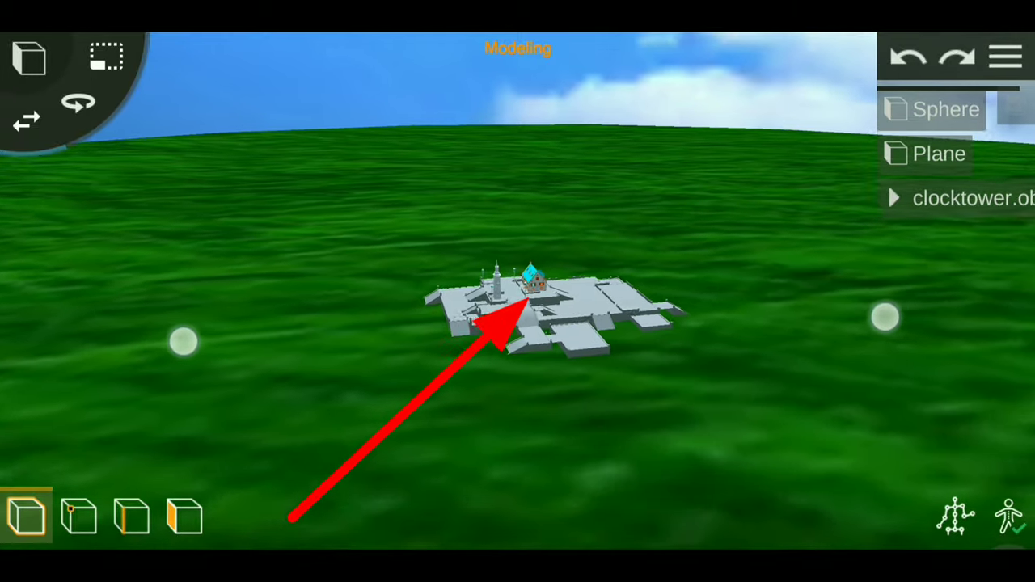
scroll(533, 332, "up", 1)
scroll(526, 340, "up", 2)
scroll(518, 342, "up", 2)
scroll(518, 340, "up", 2)
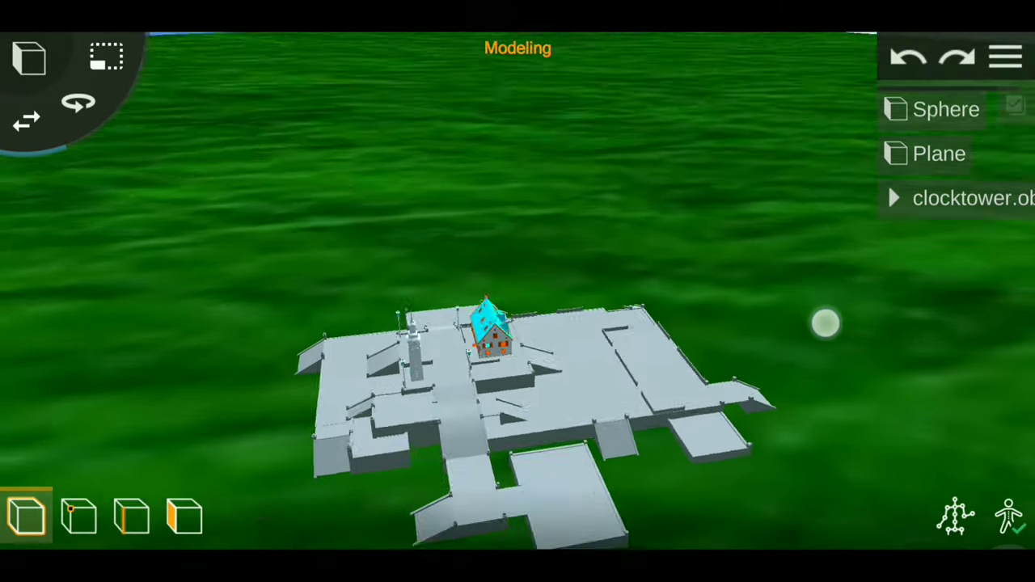
Duplicate the clocktower town model and drag the copy away from the original.
mouse_move(825, 323)
left_mouse_down()
mouse_move(839, 321)
mouse_move(879, 263)
left_mouse_up()
left_click(890, 194)
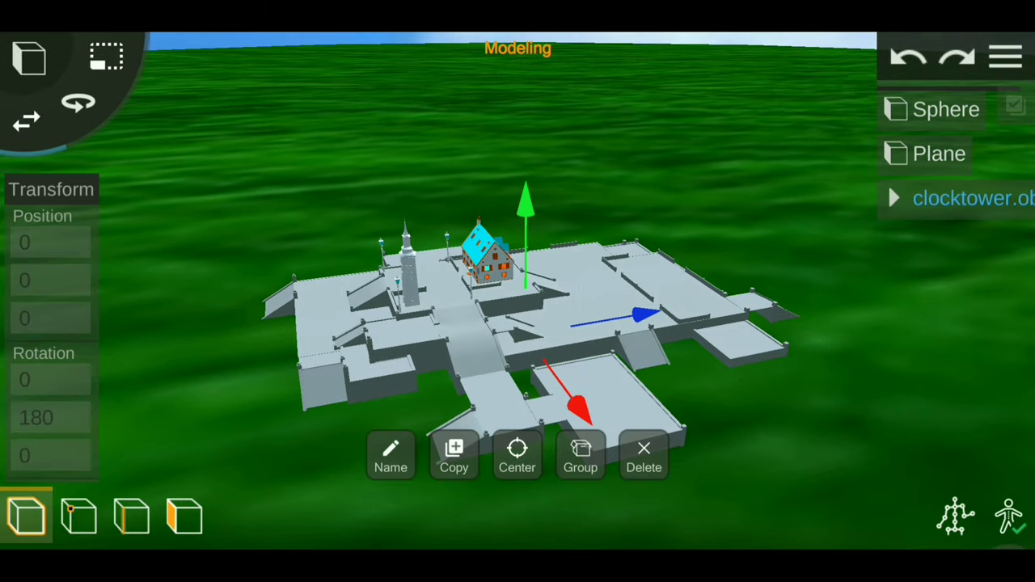
left_click(454, 455)
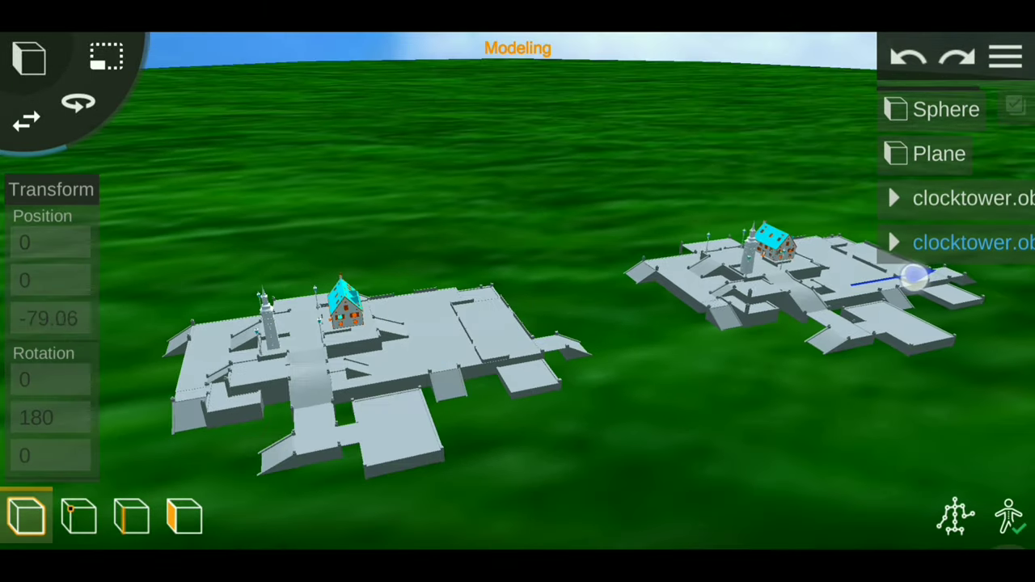
left_click_drag(827, 458, 747, 439)
Orbit around the three clocktower town copies spread across the grass plane.
mouse_move(865, 328)
left_mouse_down()
mouse_move(857, 509)
mouse_move(874, 397)
mouse_move(788, 400)
mouse_move(871, 406)
mouse_move(845, 415)
left_mouse_up()
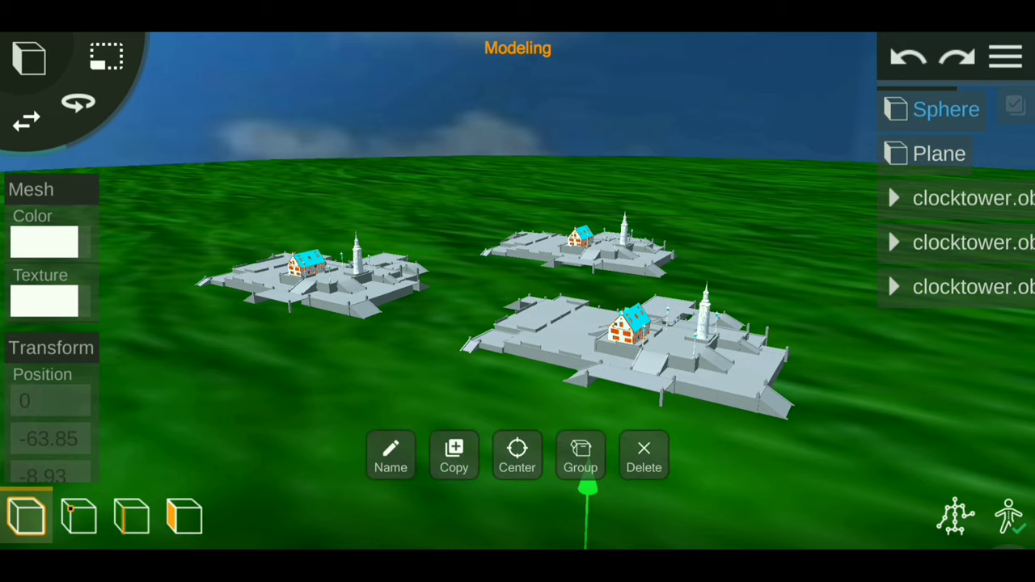
left_click(209, 346)
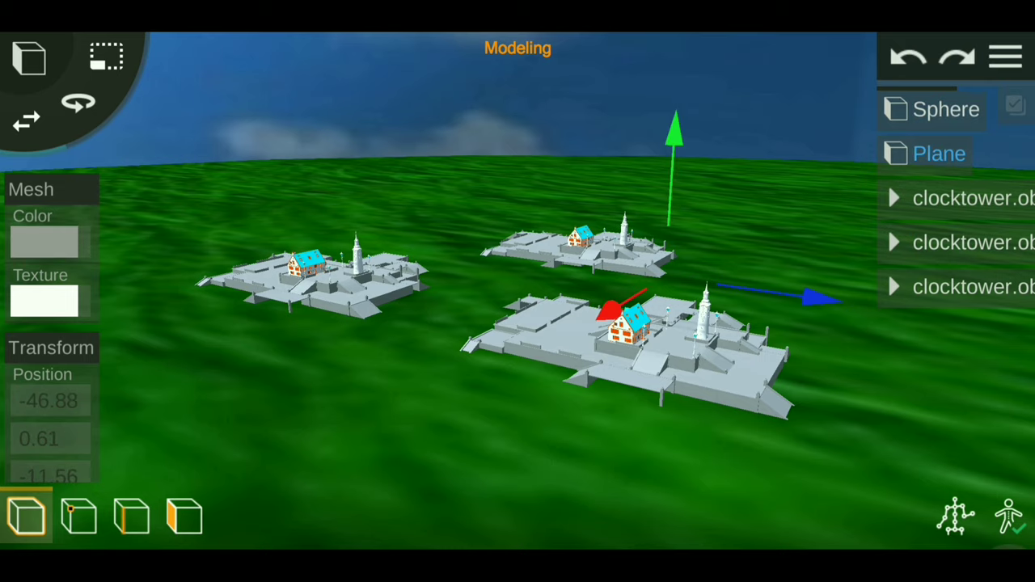
mouse_move(898, 453)
left_mouse_down()
mouse_move(884, 442)
mouse_move(917, 478)
mouse_move(871, 444)
mouse_move(957, 425)
mouse_move(943, 393)
mouse_move(886, 361)
mouse_move(943, 407)
mouse_move(816, 393)
mouse_move(909, 349)
mouse_move(902, 405)
mouse_move(795, 363)
mouse_move(779, 315)
mouse_move(866, 310)
mouse_move(956, 329)
mouse_move(808, 332)
mouse_move(727, 370)
mouse_move(795, 373)
mouse_move(146, 359)
mouse_move(76, 366)
mouse_move(56, 397)
mouse_move(232, 449)
mouse_move(242, 428)
left_mouse_up()
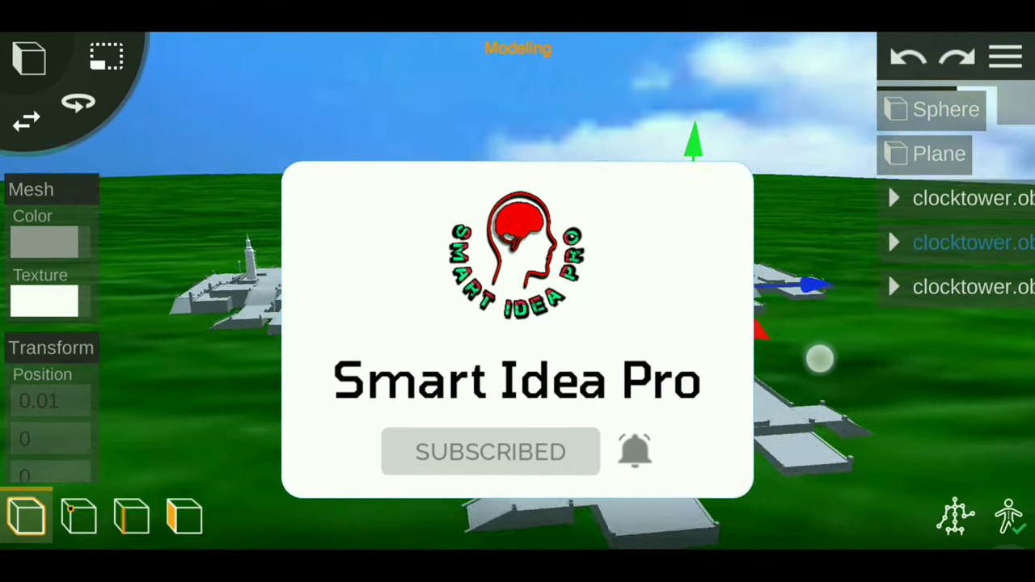